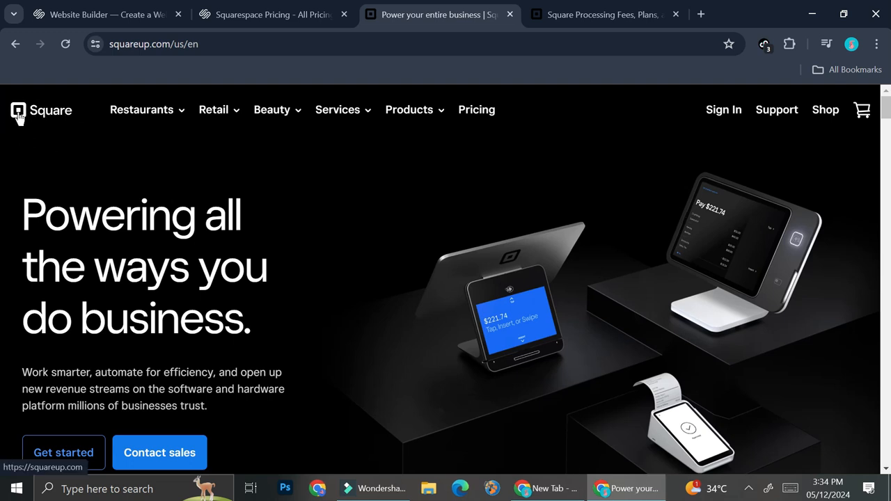
- Open the Squarespace home page and its pricing page, and examine the four plans and their included products
click(108, 15)
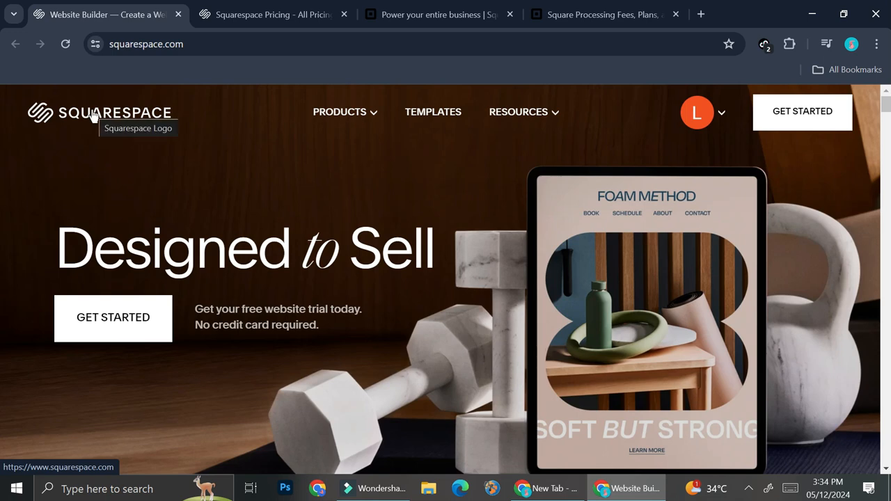
click(271, 17)
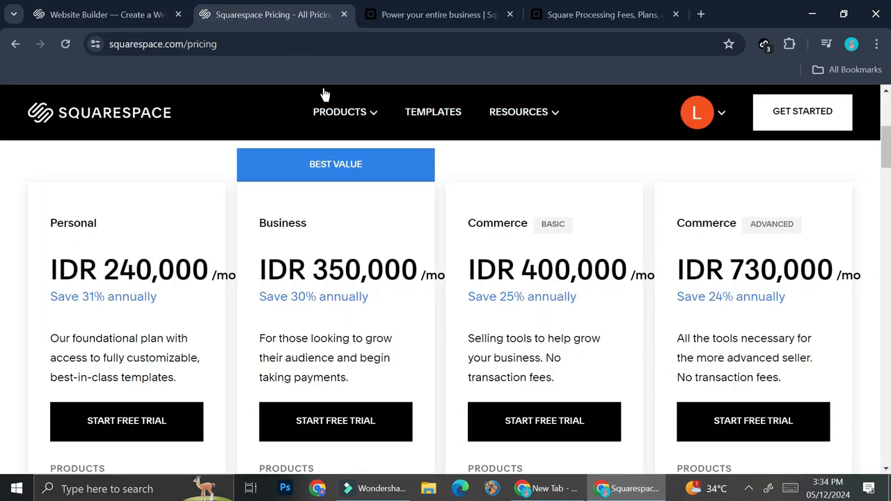
mouse_move(345, 111)
scroll(789, 287, down, 3)
scroll(790, 296, down, 2)
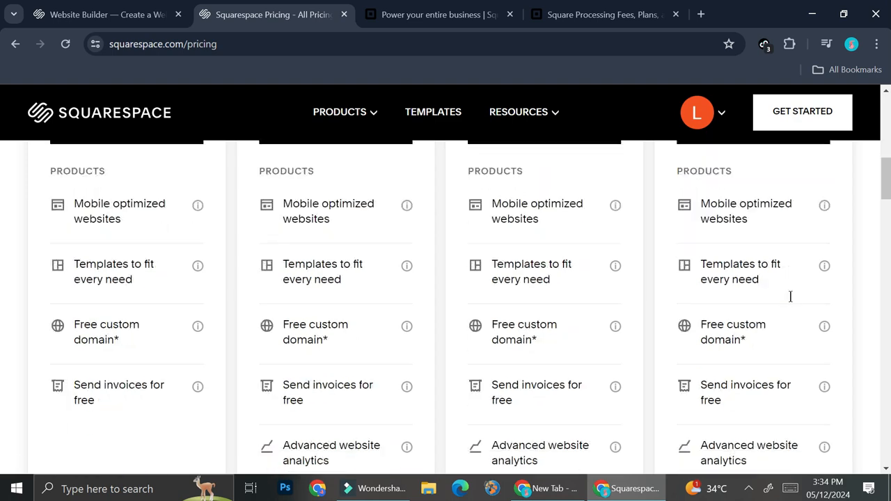
scroll(790, 300, up, 3)
scroll(791, 299, up, 2)
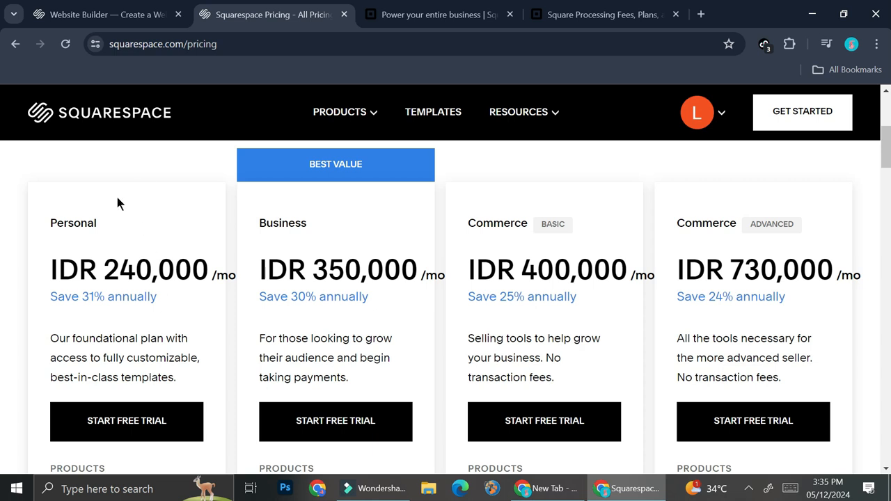
- Switch to the Square pricing page and examine the Free, Plus and Premium plans
key(ctrl+Tab)
key(ctrl+Tab)
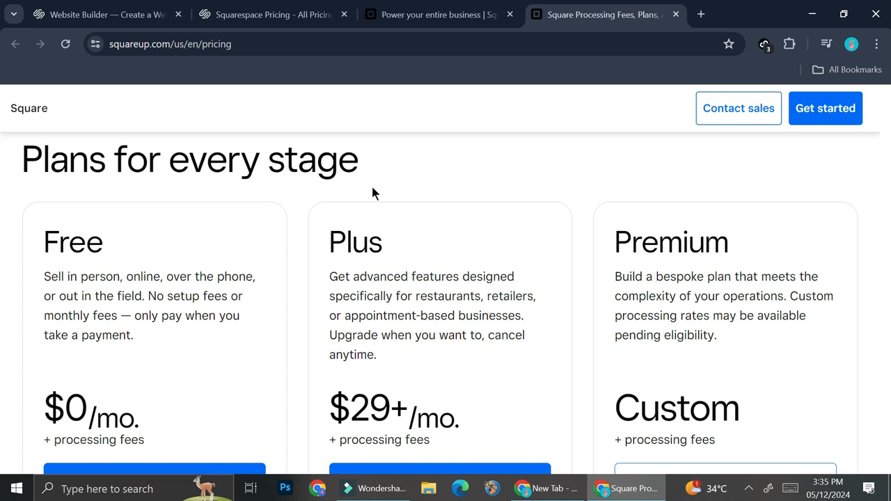
scroll(111, 273, down, 1)
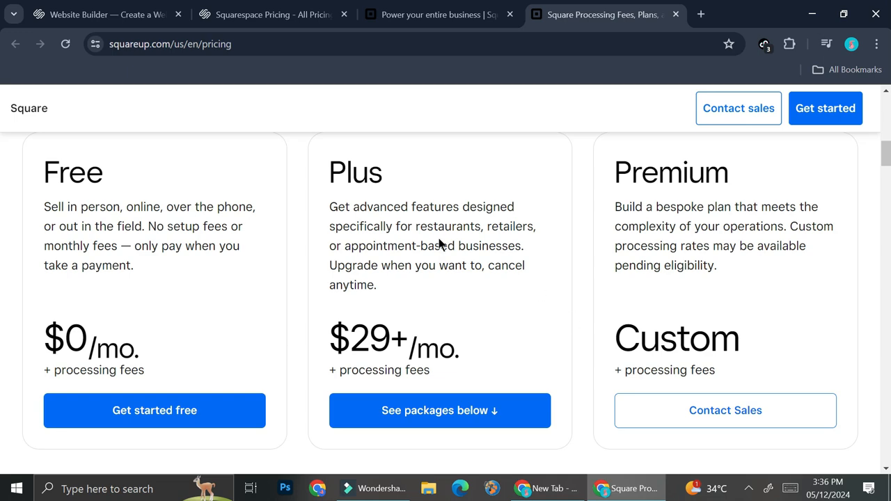
scroll(439, 243, down, 3)
scroll(440, 241, up, 3)
scroll(471, 246, up, 6)
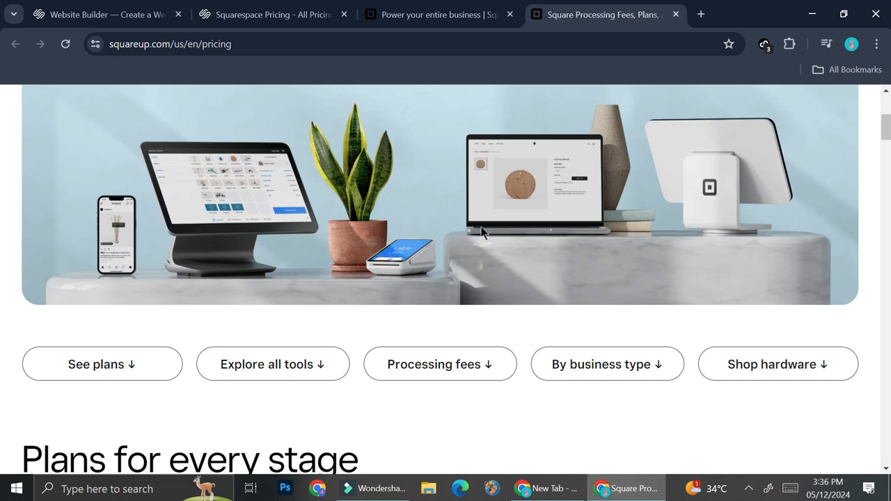
scroll(205, 275, down, 3)
scroll(413, 90, up, 3)
scroll(413, 90, down, 1)
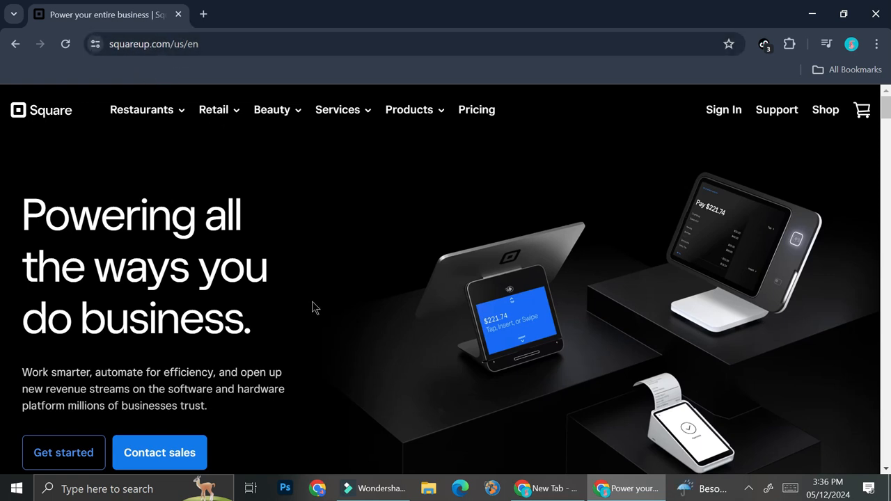
- Start signing up from the Square home page and go over the account form's e-mail and password fields
scroll(511, 229, down, 1)
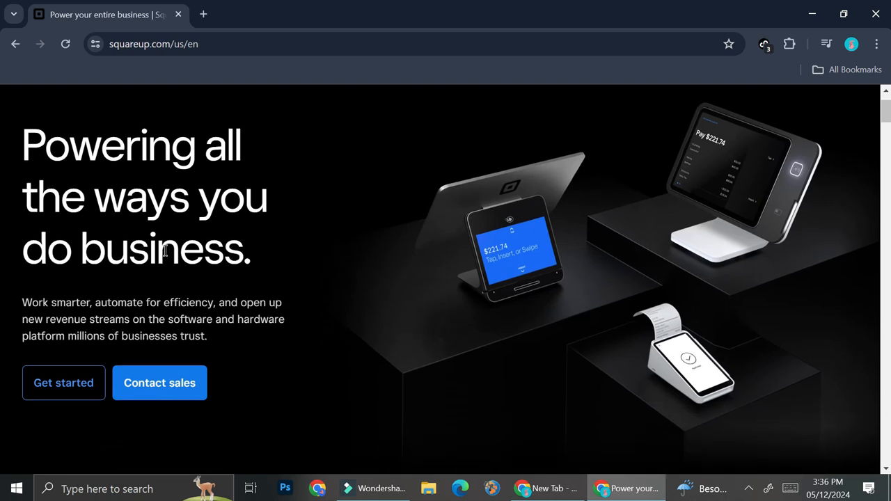
click(46, 390)
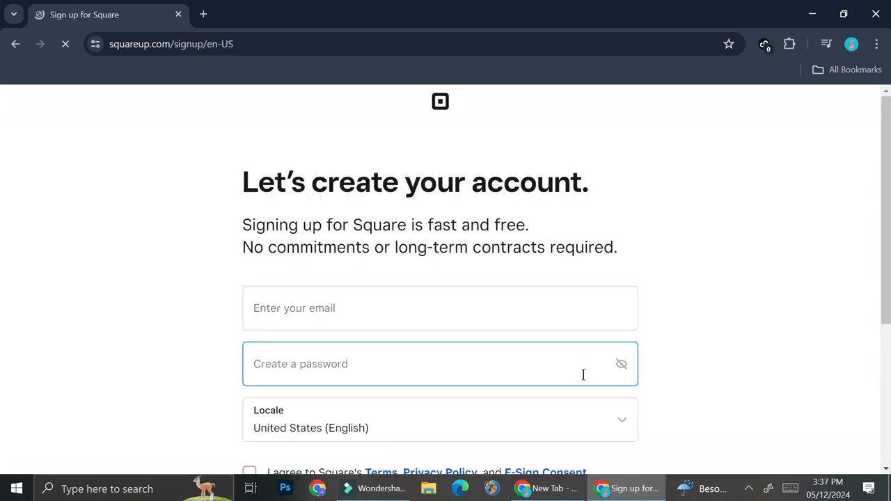
scroll(582, 321, down, 2)
scroll(582, 321, down, 2)
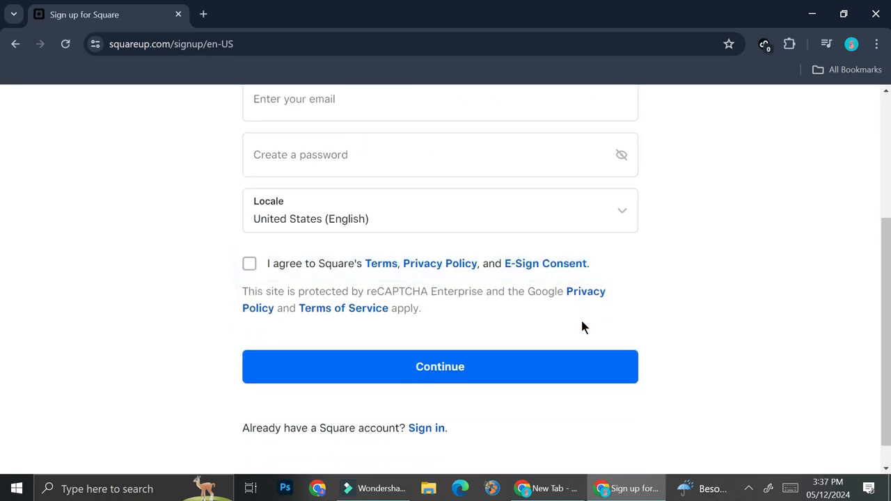
scroll(581, 327, up, 2)
click(549, 311)
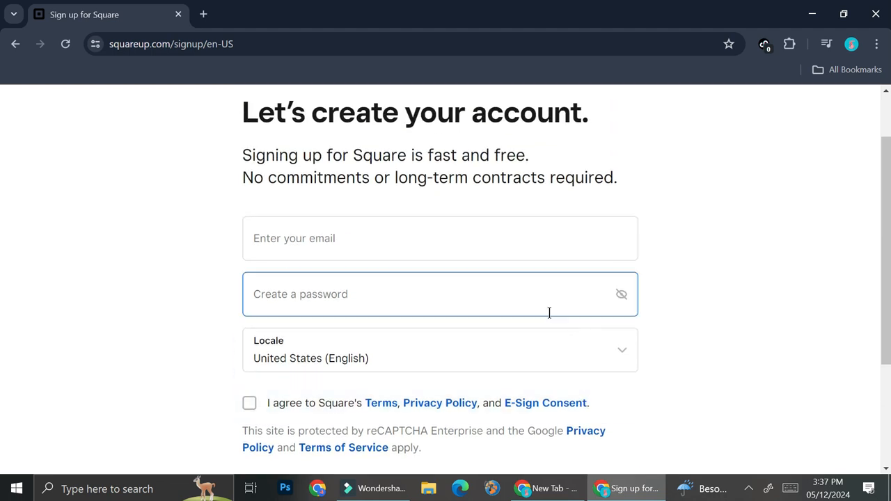
click(463, 259)
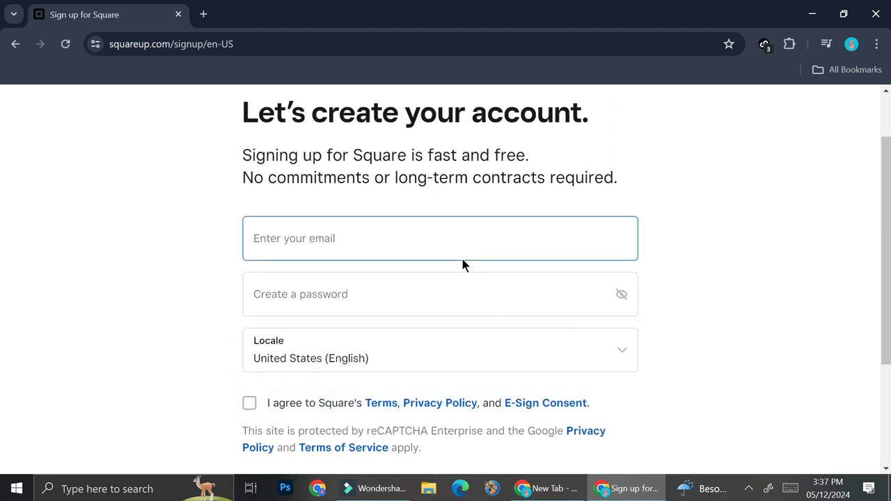
click(450, 266)
click(429, 292)
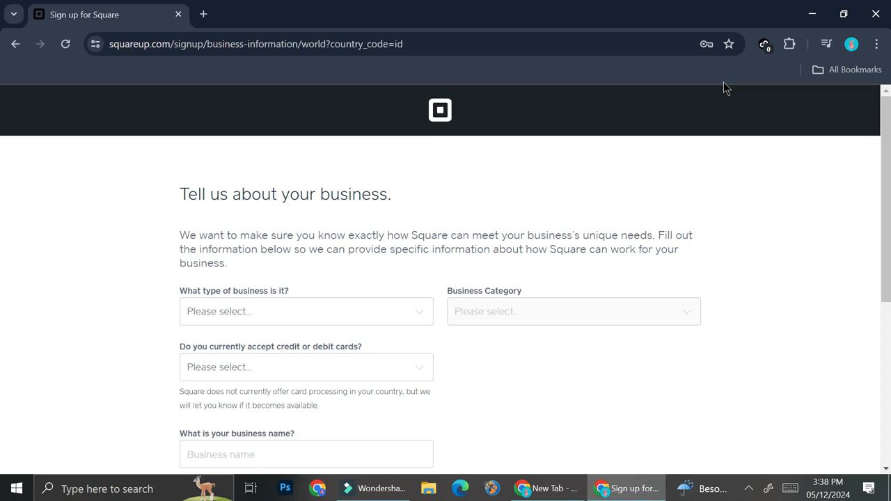
- Set the business type to Beauty and Personal Care and the business category to Makeup Artistry
click(246, 311)
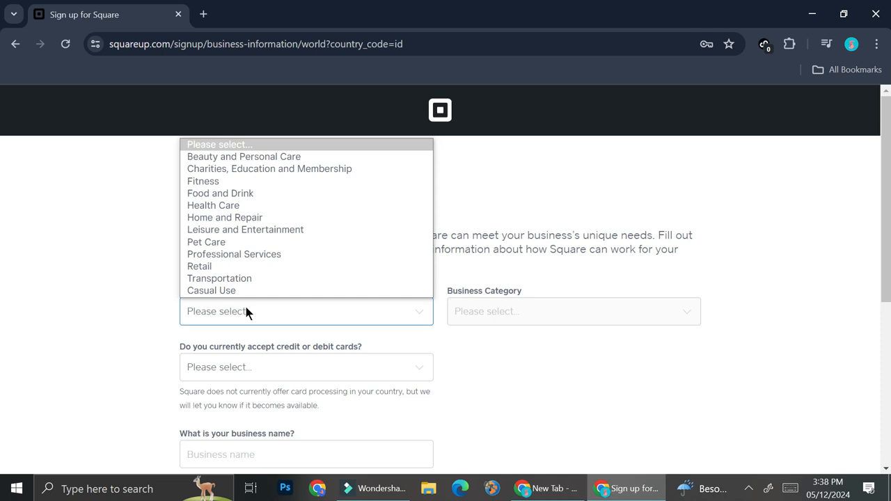
click(272, 158)
click(549, 311)
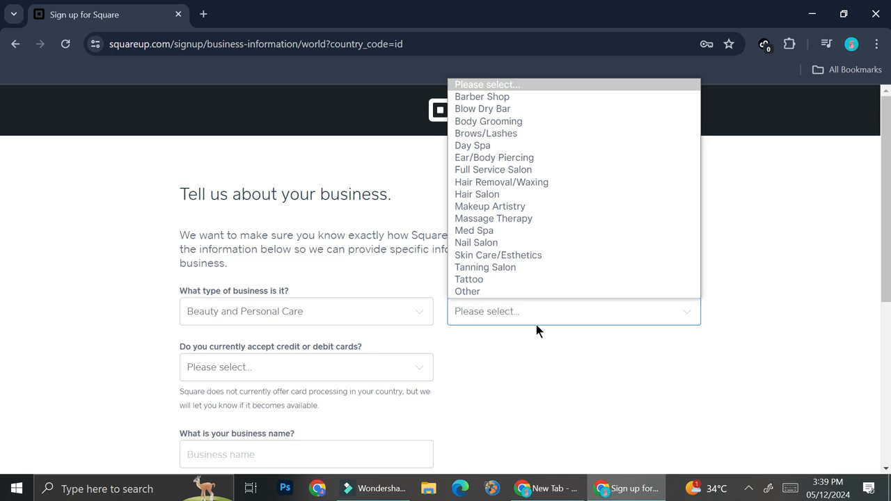
click(506, 211)
- Answer the question about accepting credit or debit cards with "Yes, we accept credit cards"
scroll(656, 348, down, 1)
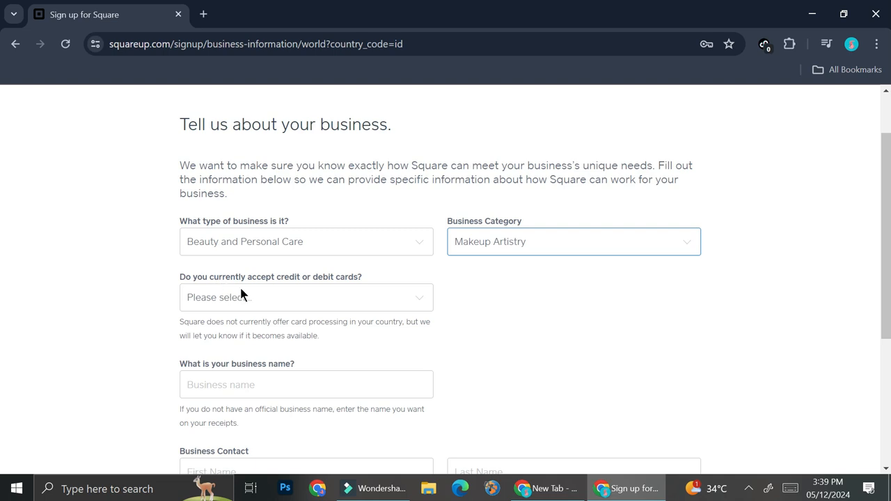
click(265, 300)
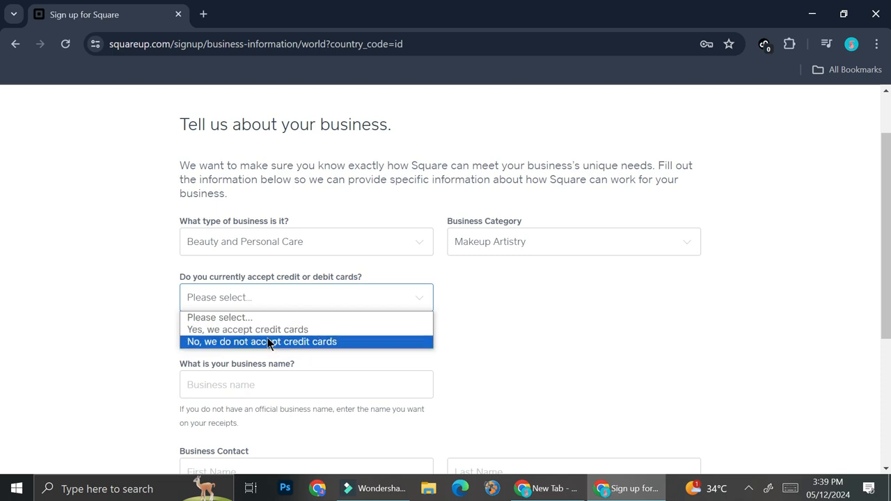
click(257, 329)
- Enter "Eyes of The Moon" as the business name and move on to the business contact fields
scroll(337, 318, down, 2)
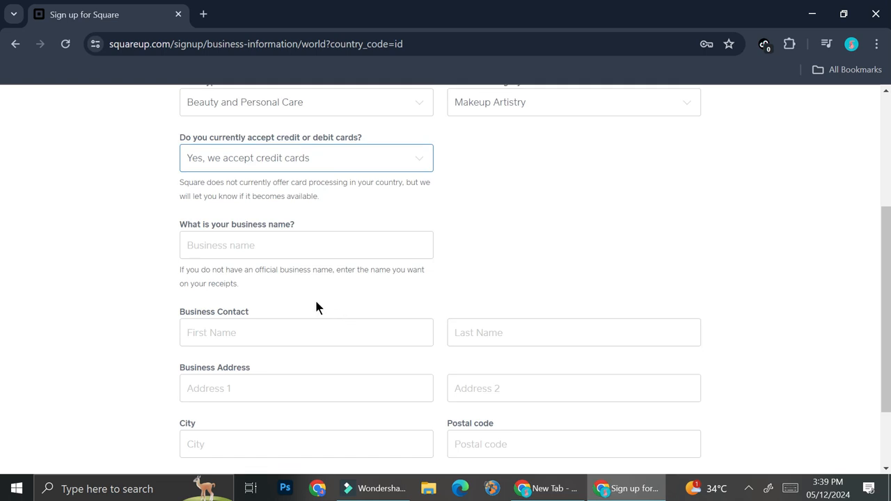
click(230, 262)
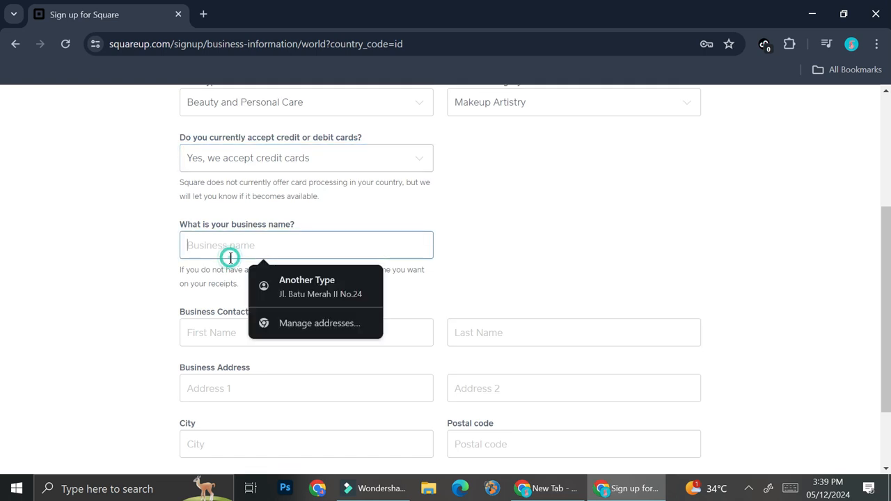
click(571, 282)
click(377, 243)
text(E)
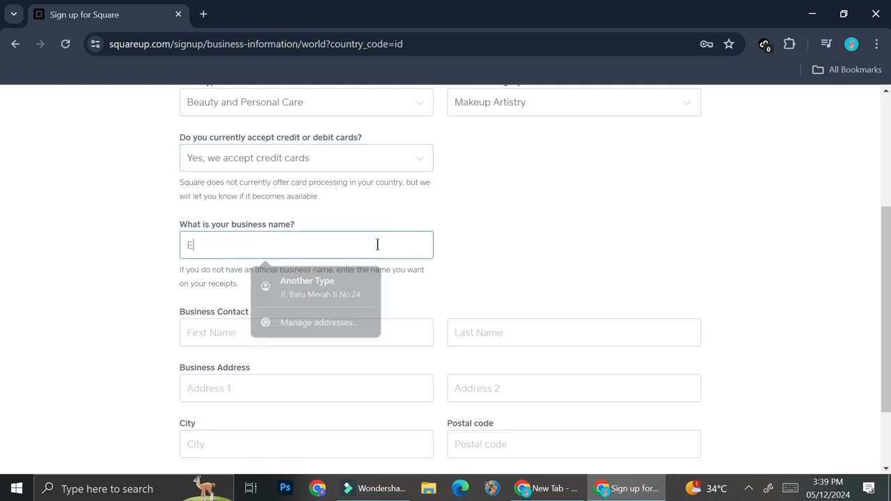
text(yes of The Moon)
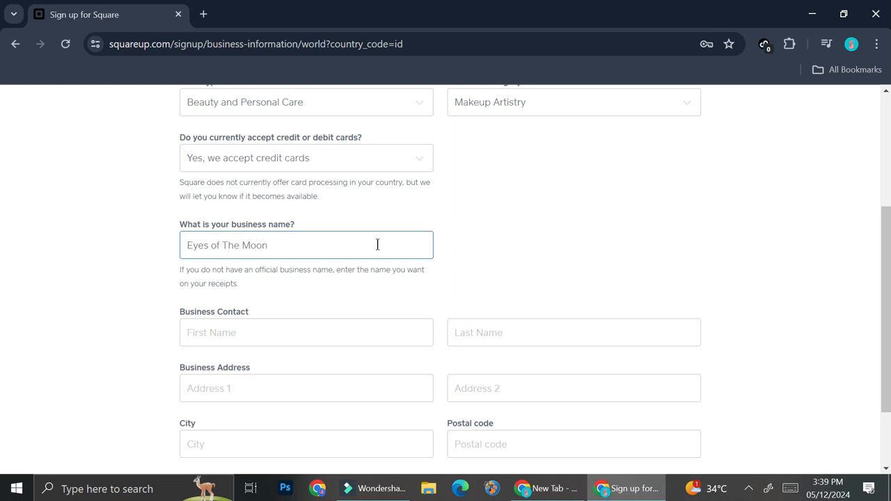
scroll(348, 239, down, 1)
click(245, 268)
click(490, 211)
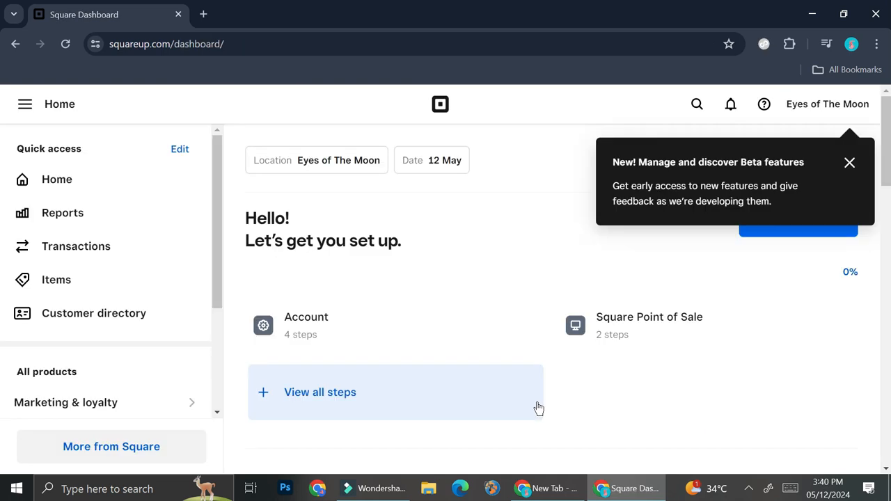
- Dismiss the Beta features notice and look through the dashboard's setup steps, product list and sales sections
click(848, 166)
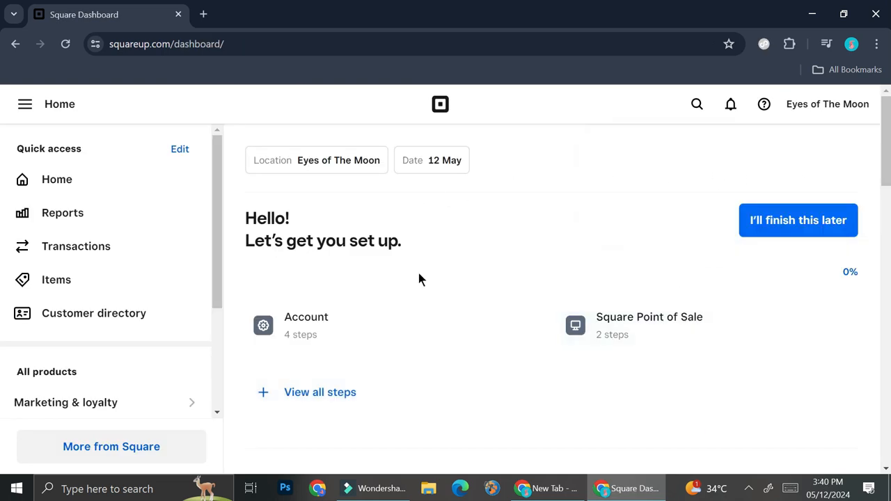
scroll(465, 254, down, 2)
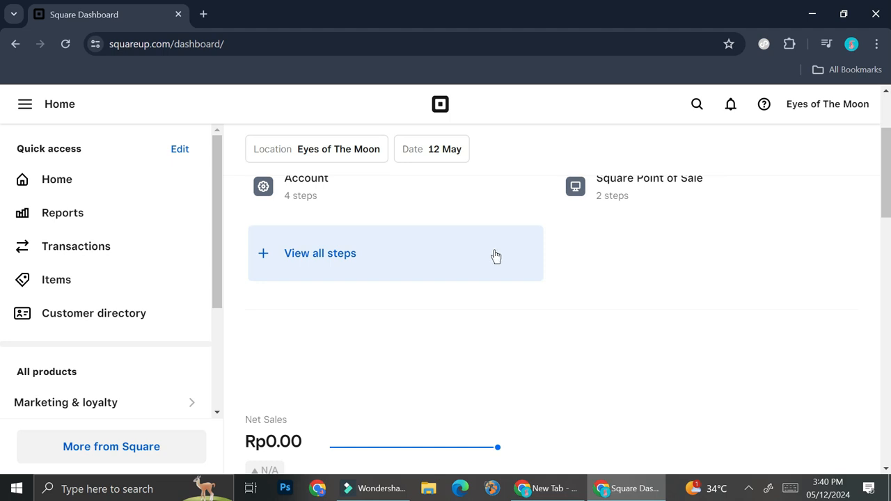
scroll(499, 254, up, 2)
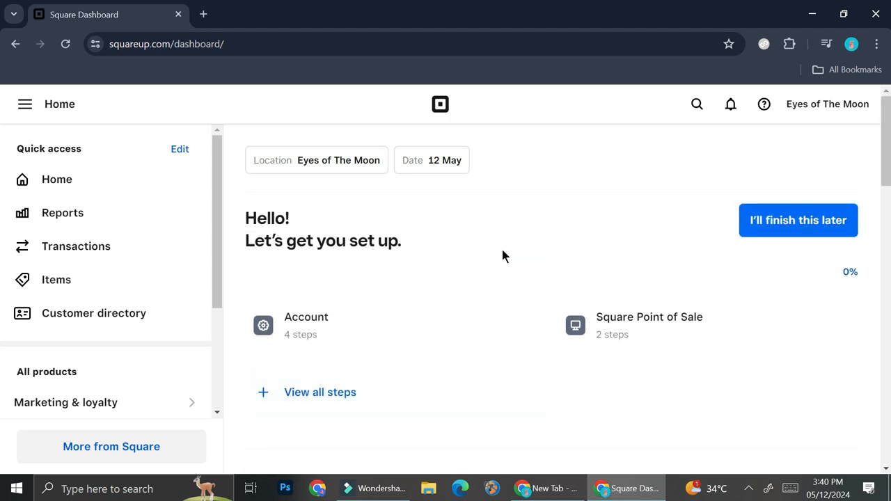
scroll(380, 259, down, 2)
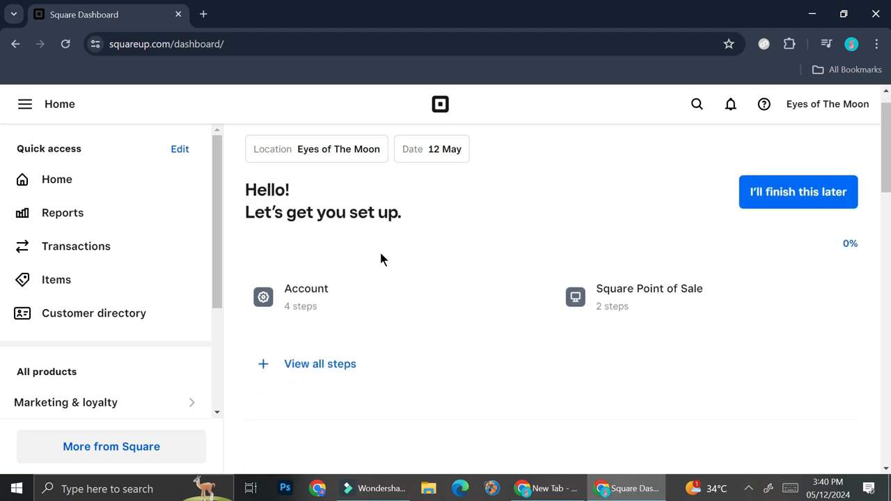
scroll(123, 400, down, 2)
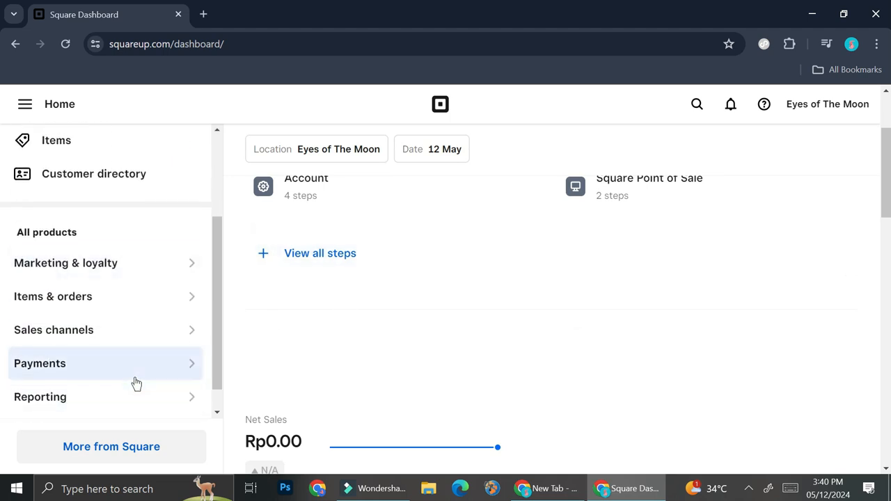
scroll(135, 382, down, 1)
scroll(361, 345, down, 3)
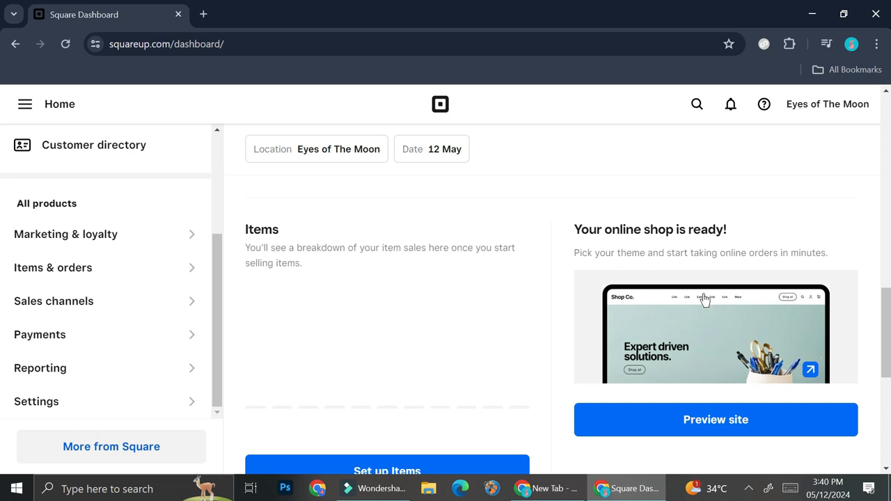
- Open the online shop preview from the dashboard and proceed to its site set-up
scroll(704, 298, down, 1)
click(624, 354)
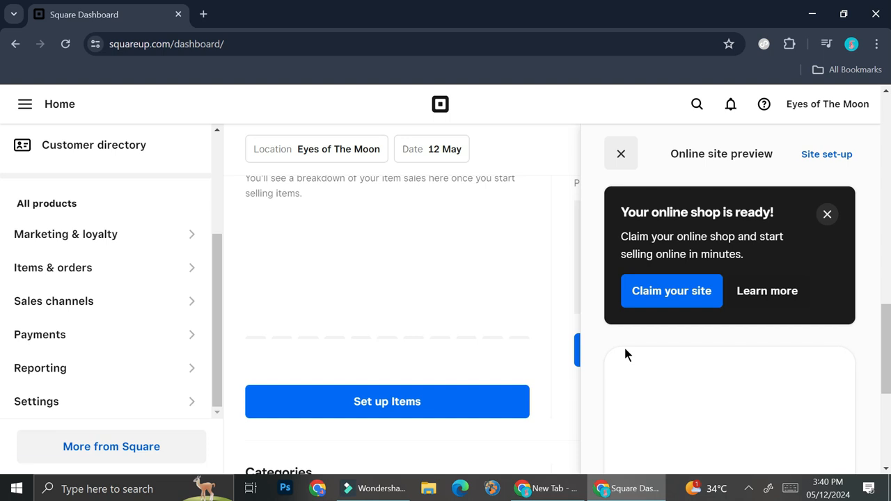
click(817, 154)
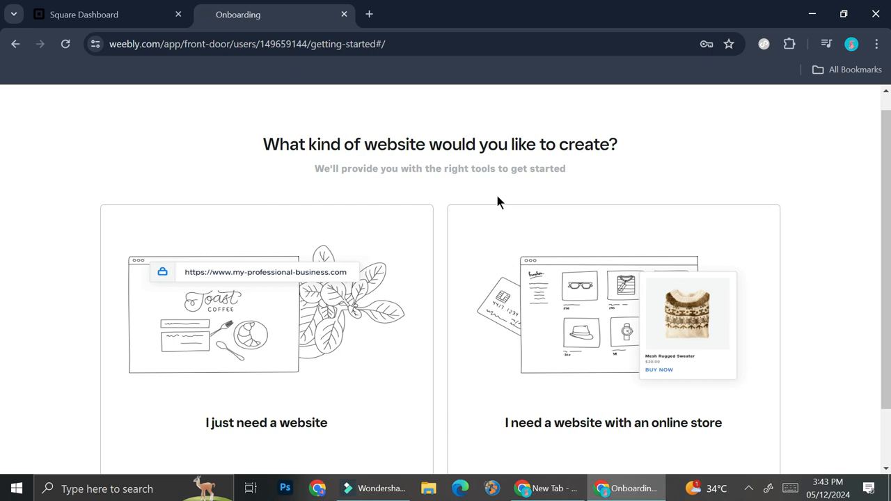
- Choose the "I just need a website" option and look through the Business themes
scroll(497, 201, down, 1)
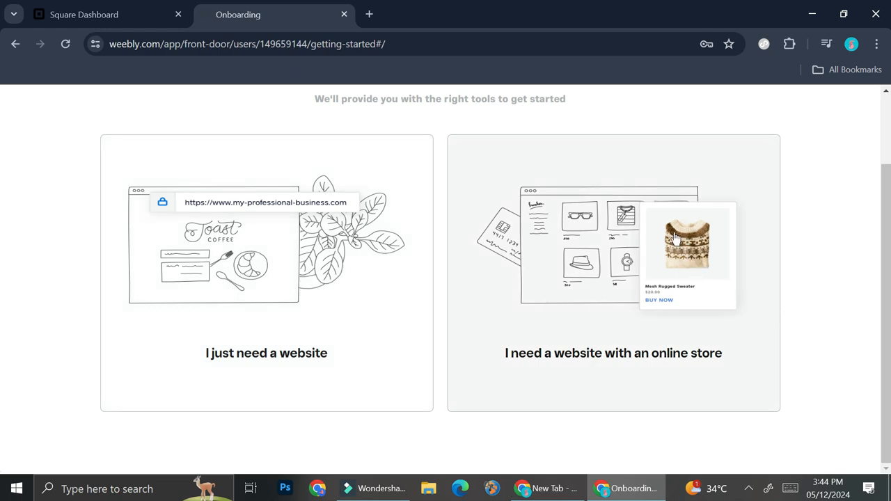
click(273, 235)
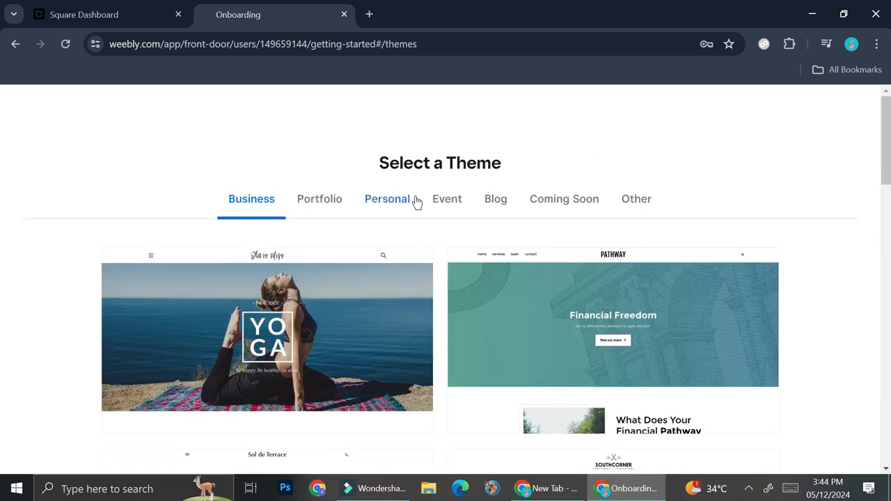
scroll(469, 232, down, 3)
scroll(486, 234, down, 2)
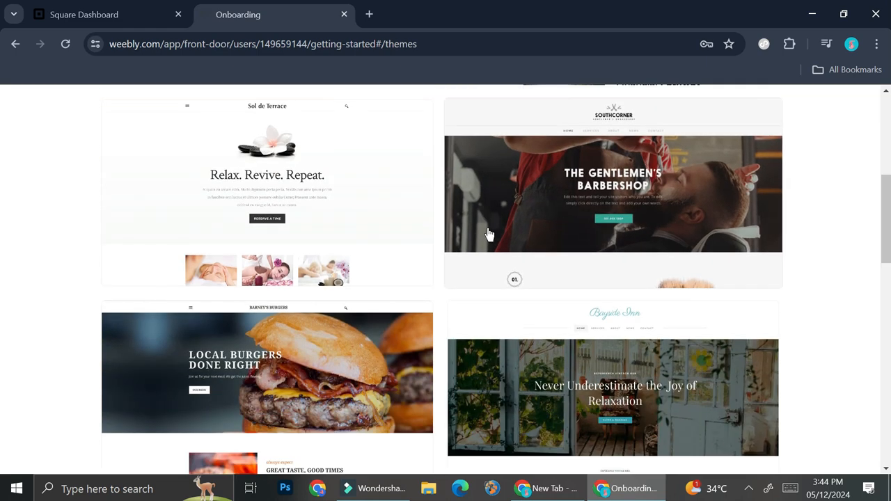
scroll(488, 233, up, 4)
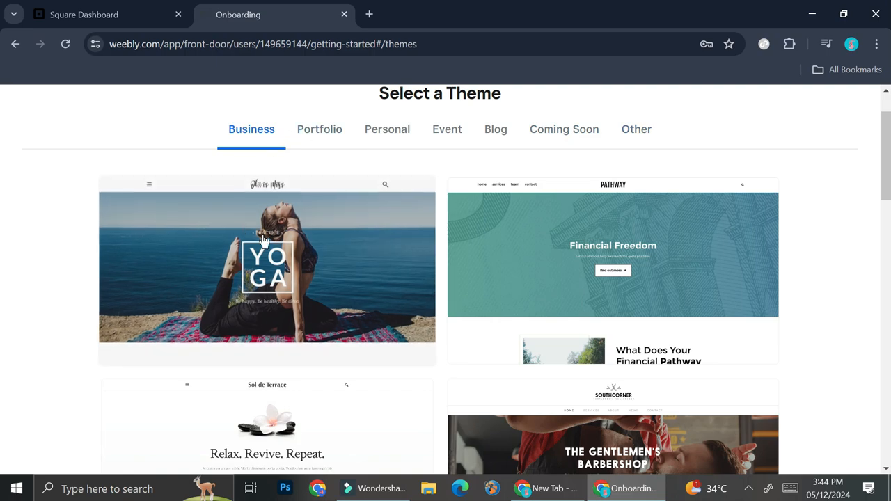
- Pick the Sol de Terrace theme from the Business themes, start editing it, and skip the domain name selection
scroll(570, 252, down, 4)
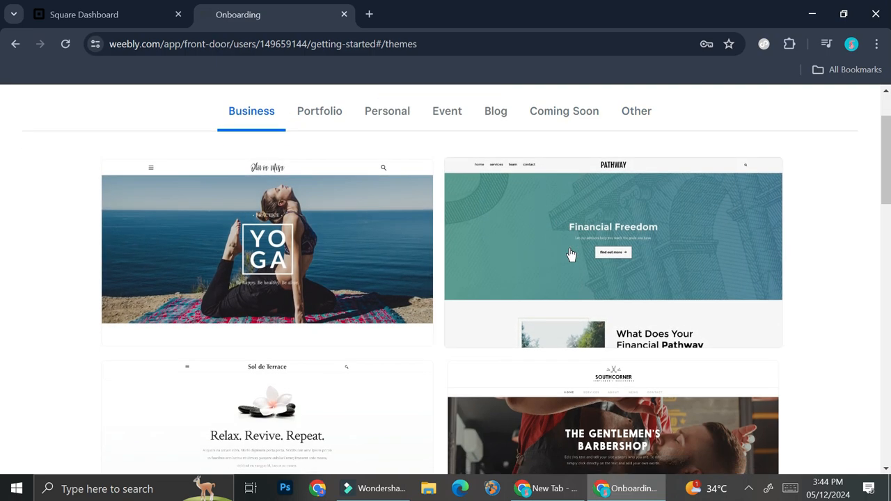
scroll(571, 247, down, 3)
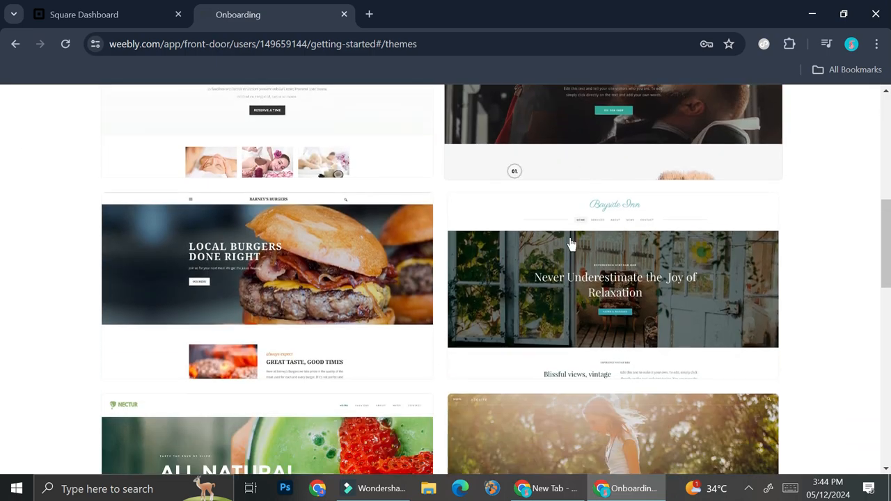
scroll(302, 111, up, 3)
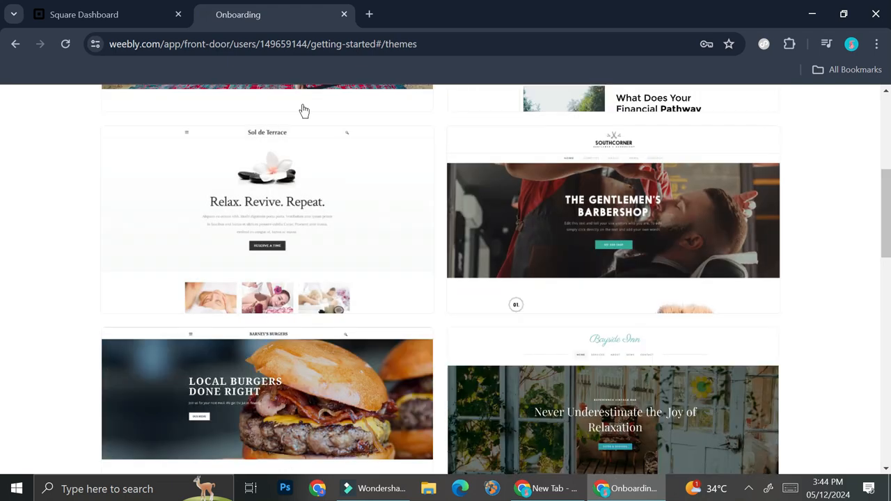
click(285, 202)
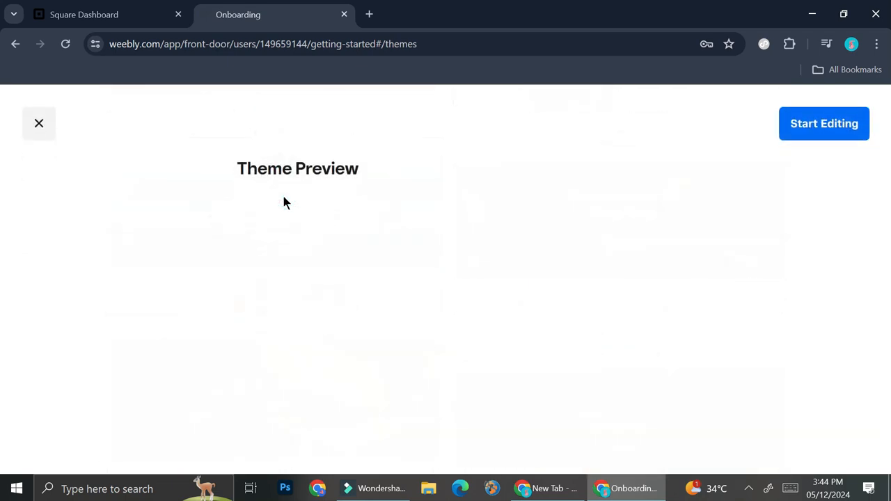
click(802, 126)
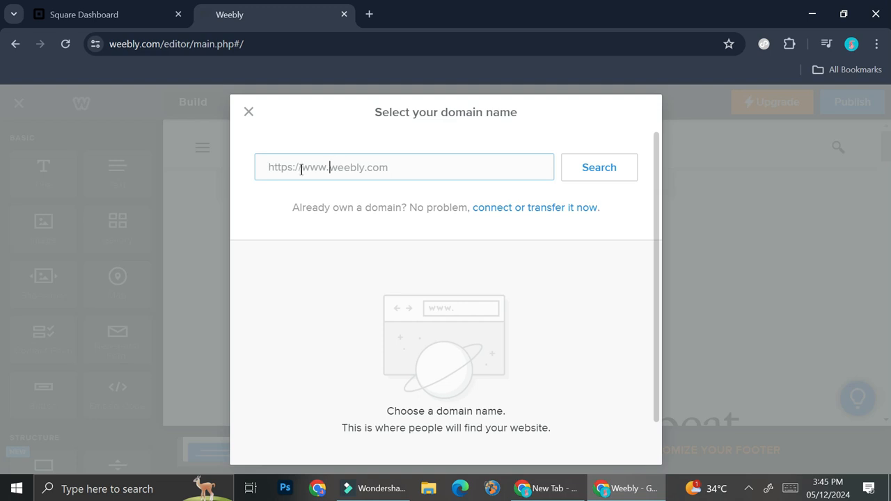
scroll(456, 186, down, 1)
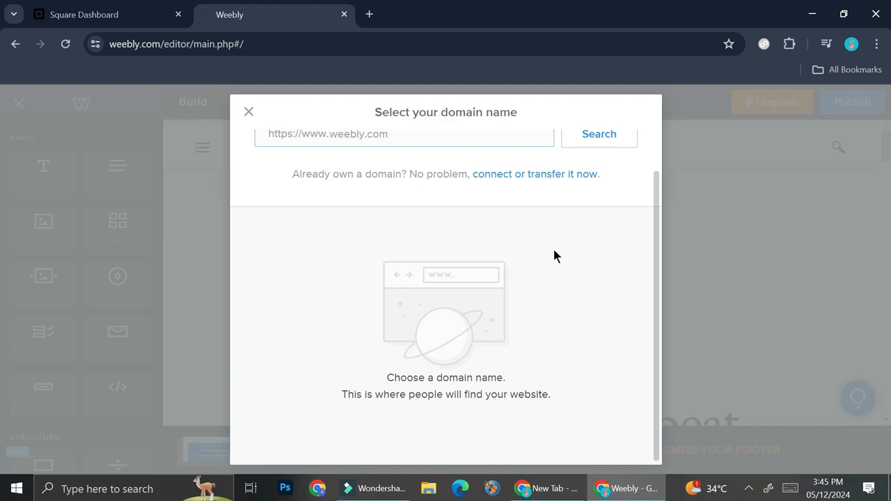
click(248, 112)
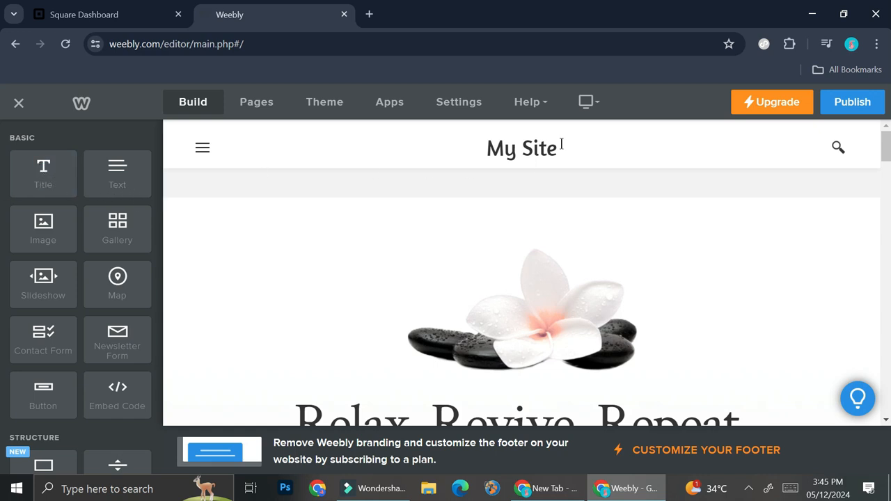
- Replace the "My Site" title with a logo by uploading "Beige Elegant Aesthetic Minimalist Luxury Brand Logo (1)" from the computer
click(503, 150)
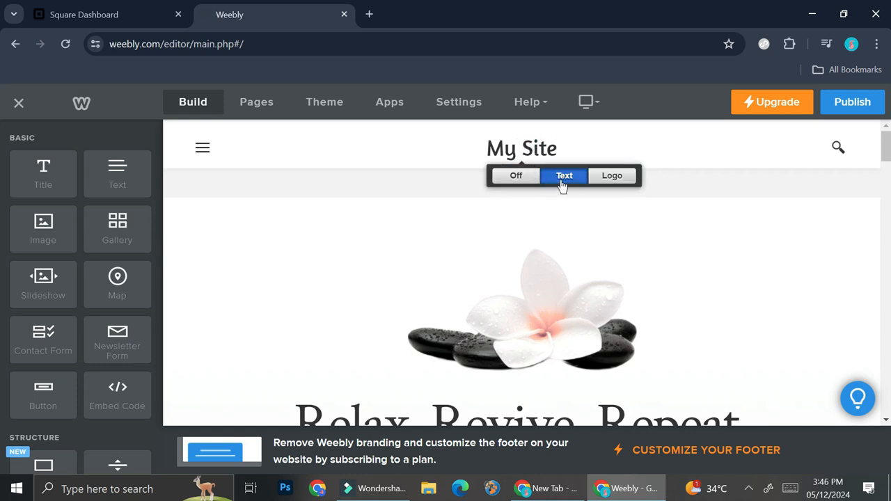
click(609, 177)
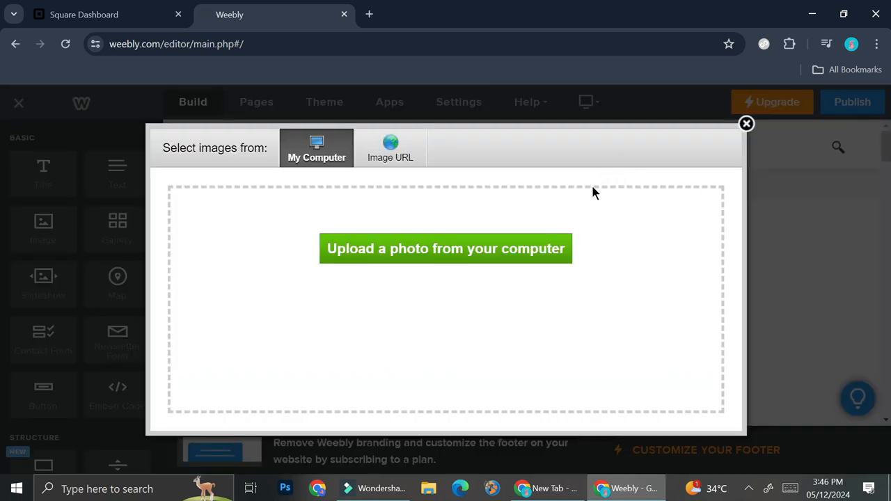
click(493, 250)
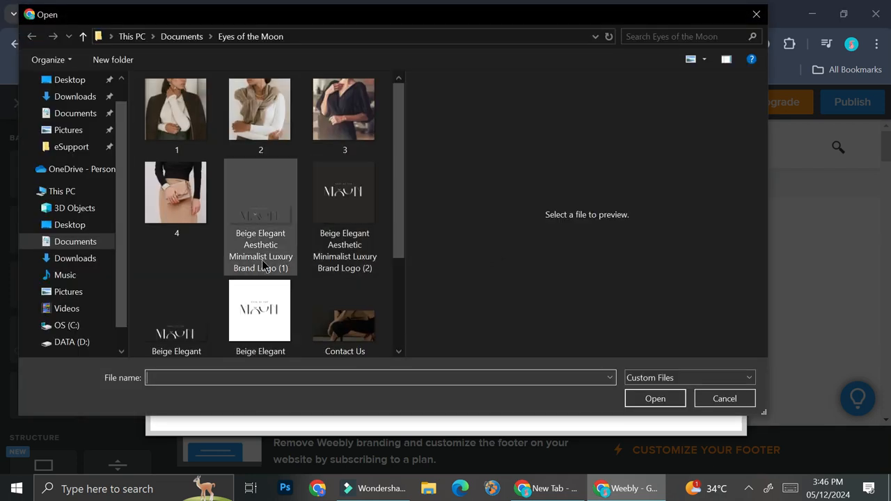
double_click(273, 223)
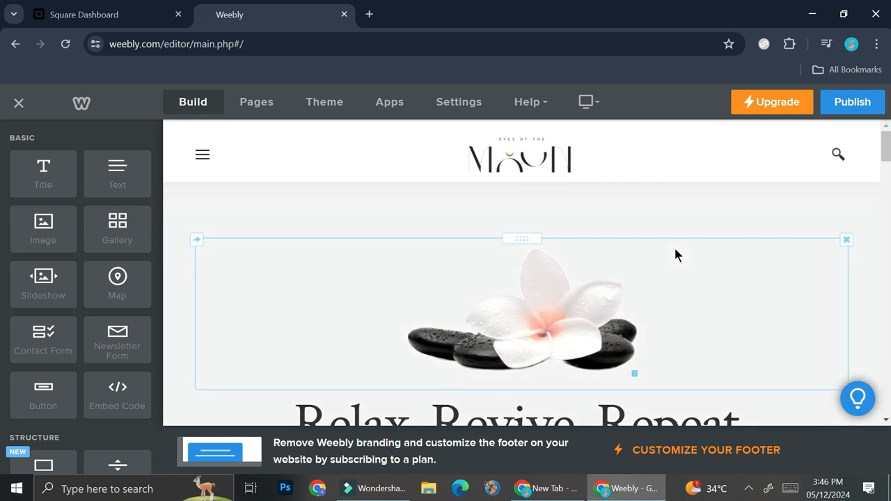
mouse_move(529, 152)
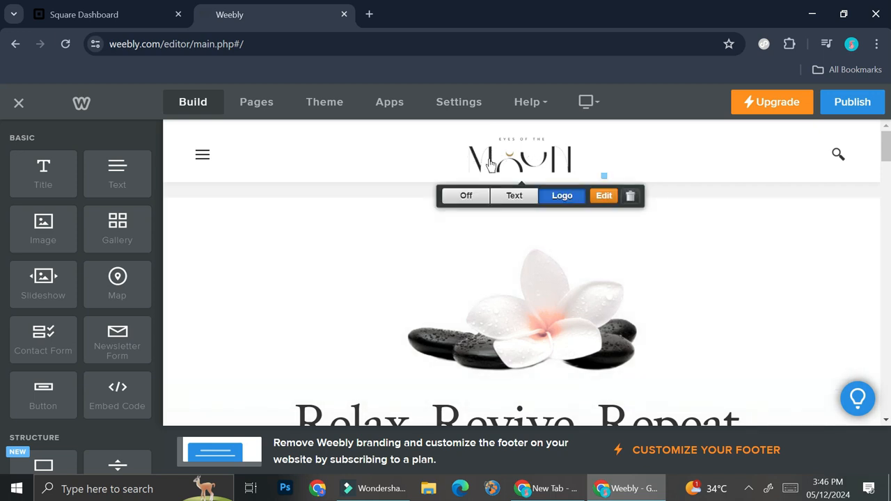
- Try to replace the flower image above the headline with a file from the Eyes of the Moon folder and decline the Pro upgrade
scroll(540, 303, down, 3)
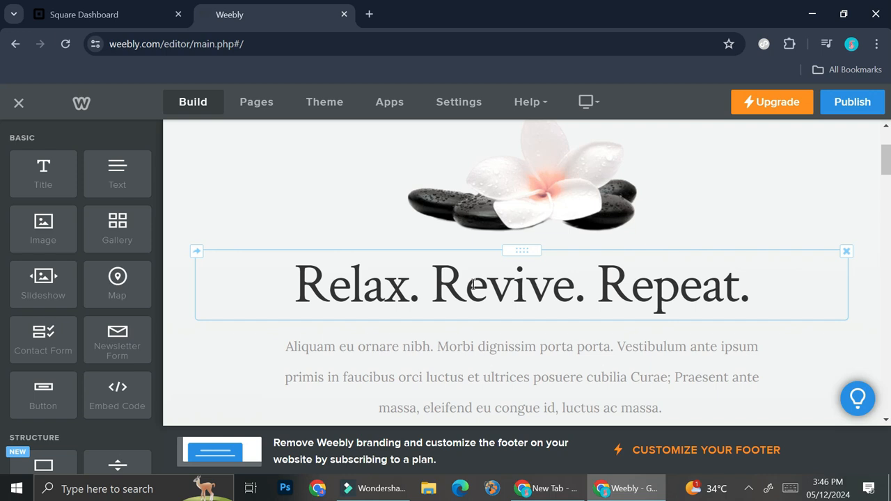
click(633, 232)
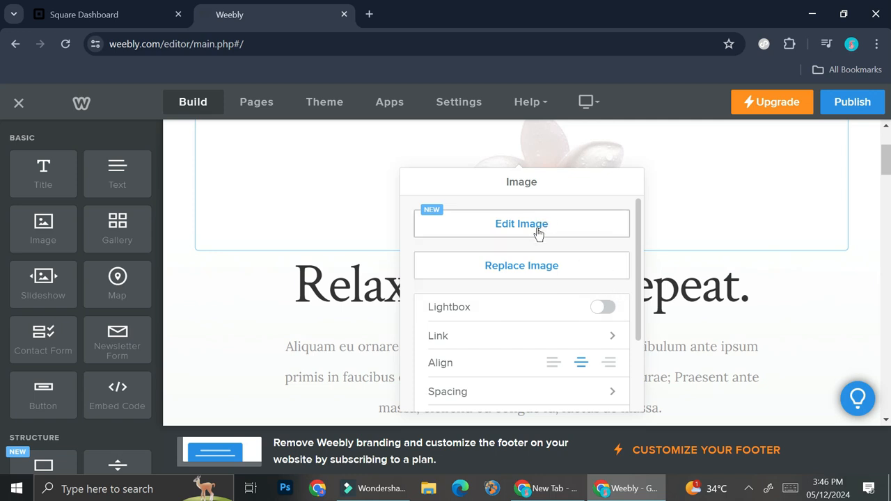
click(537, 270)
click(524, 248)
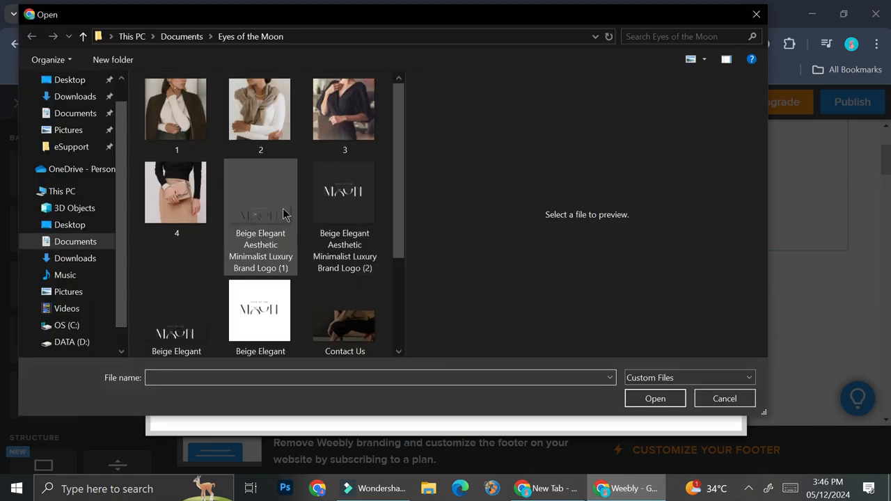
double_click(282, 209)
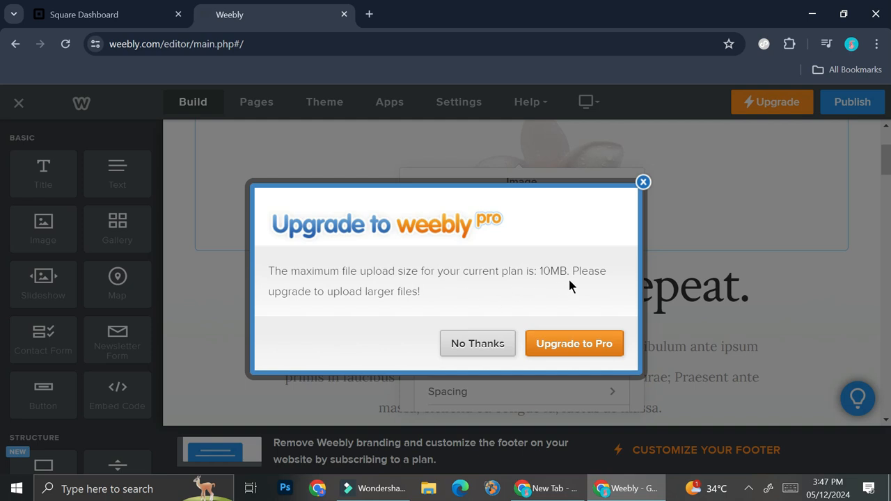
click(643, 182)
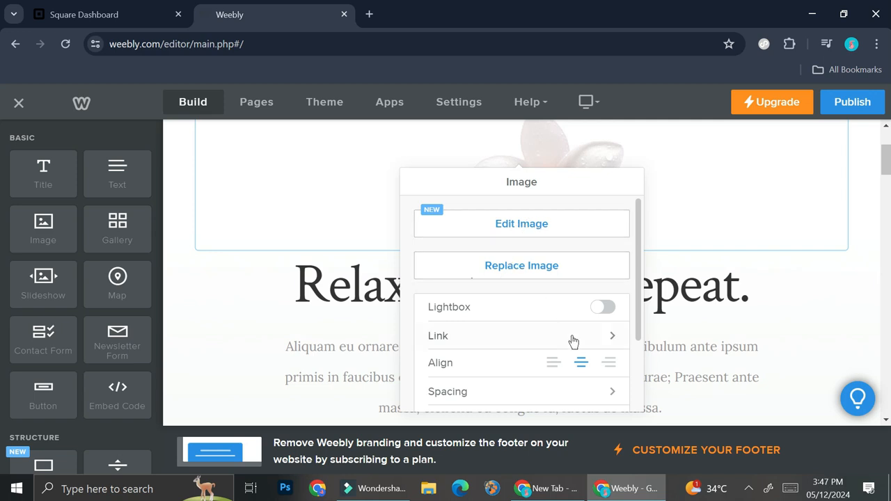
- Switch the flower image's Lightbox on and back off, view its Advanced options, and close the image settings
scroll(572, 342, down, 1)
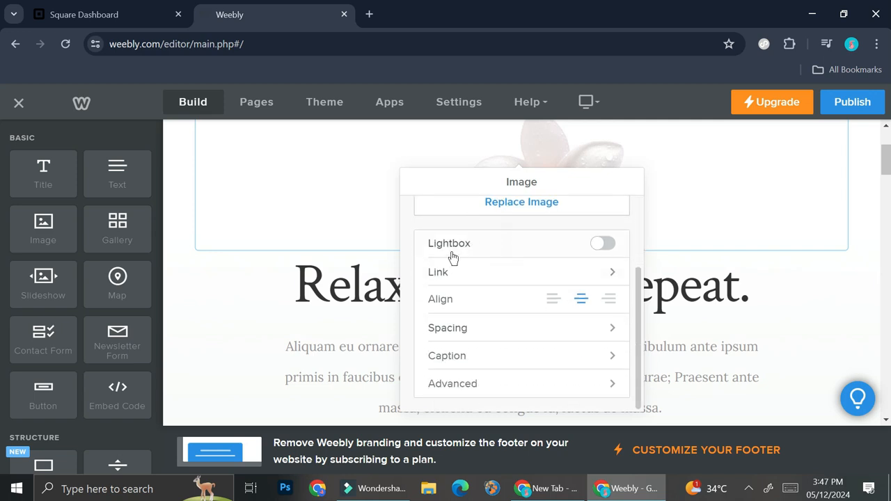
click(601, 249)
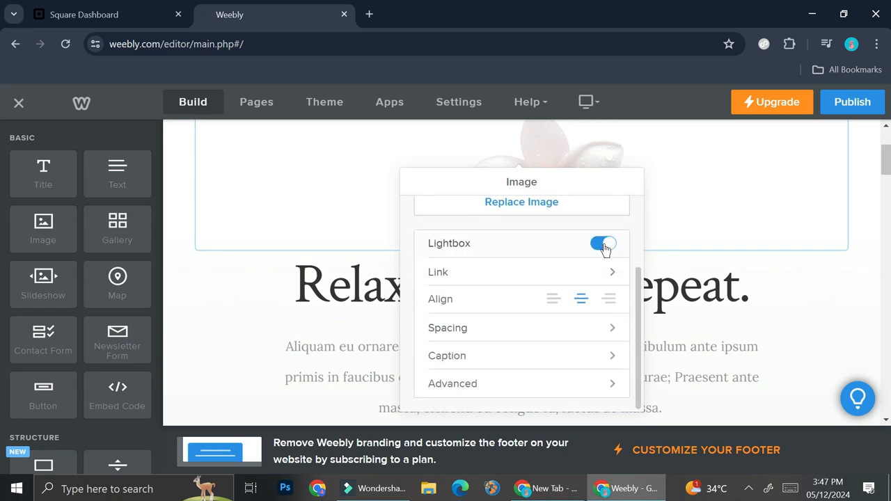
click(607, 246)
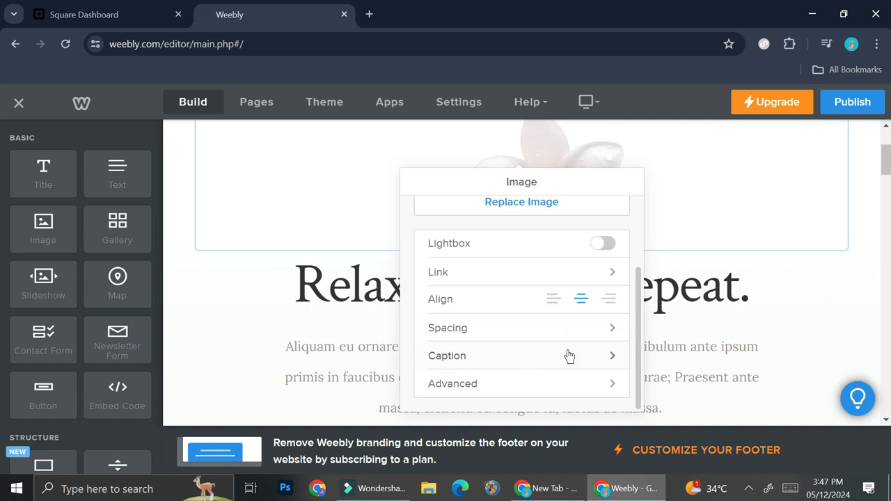
click(510, 387)
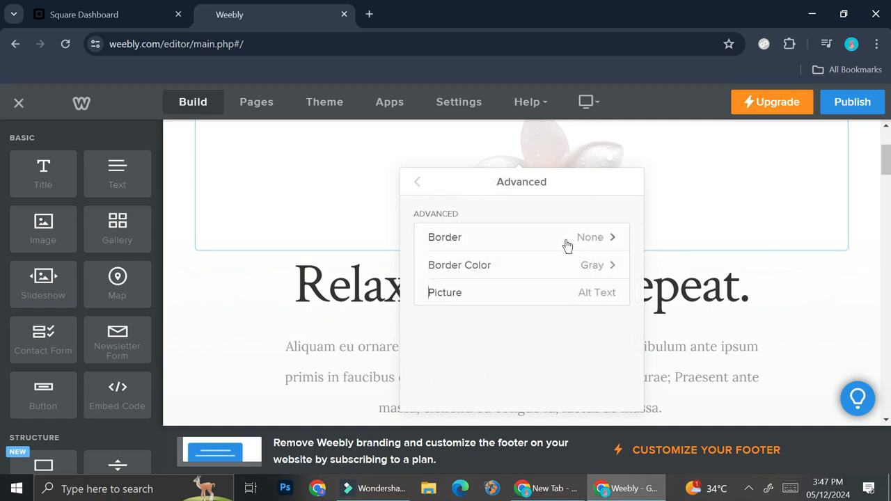
click(418, 184)
click(222, 288)
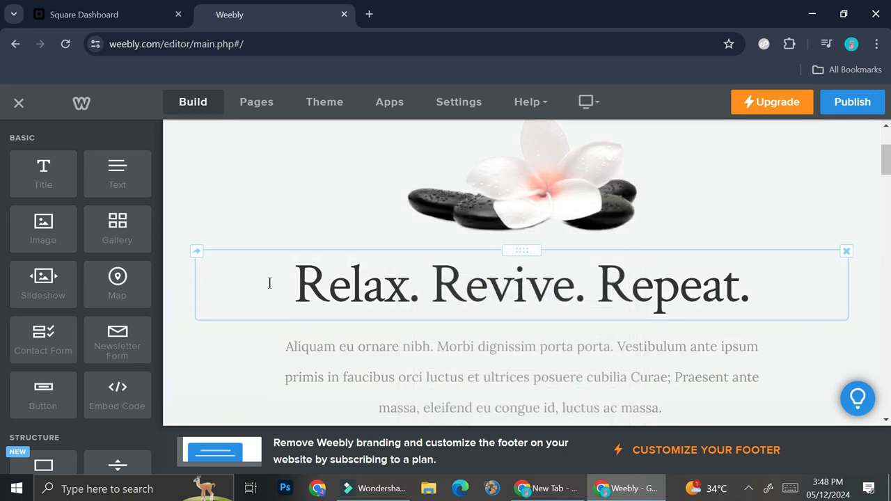
- Replace the "Relax. Revive. Repeat." headline with "Welcome To Eyes of The Moon"
click(770, 294)
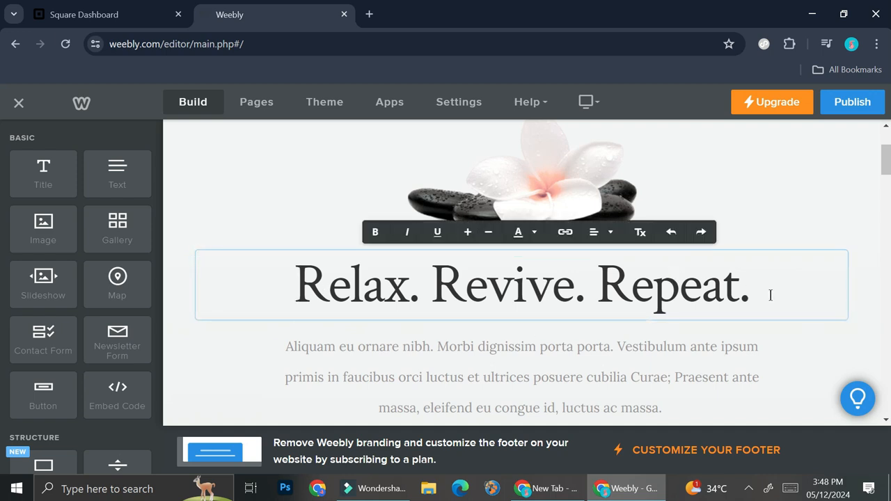
drag(766, 296, 231, 304)
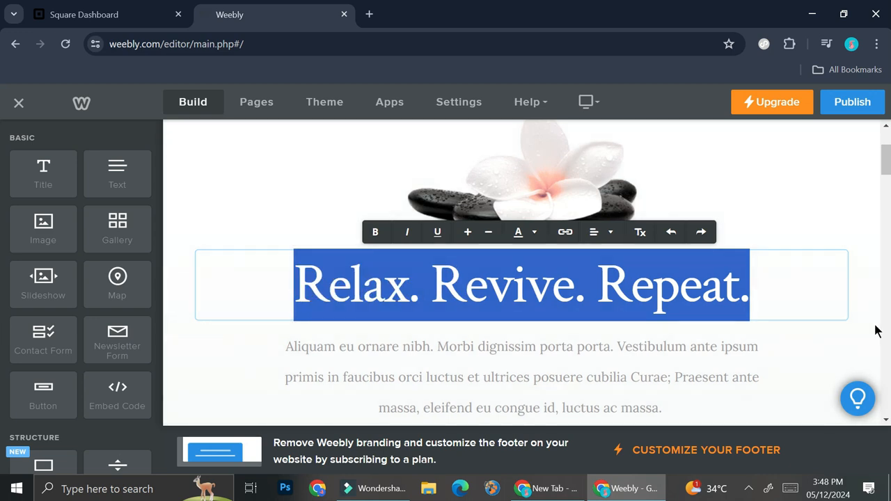
text(Welcome )
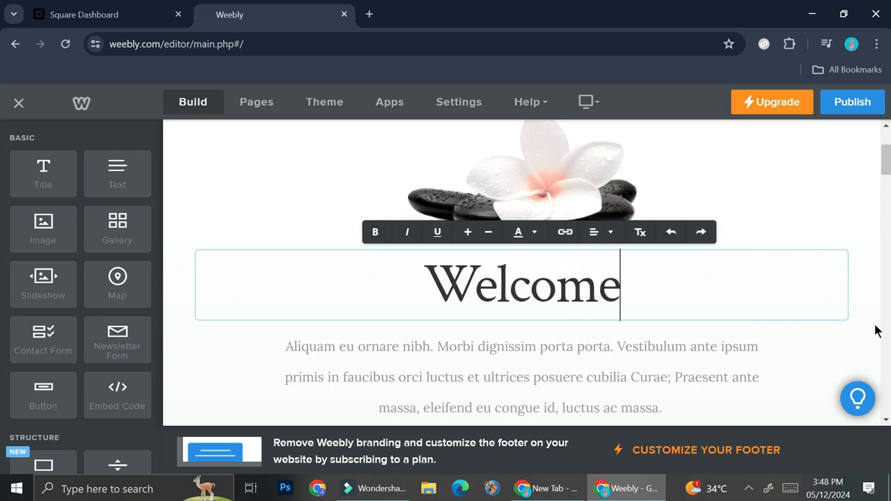
text(To Eye)
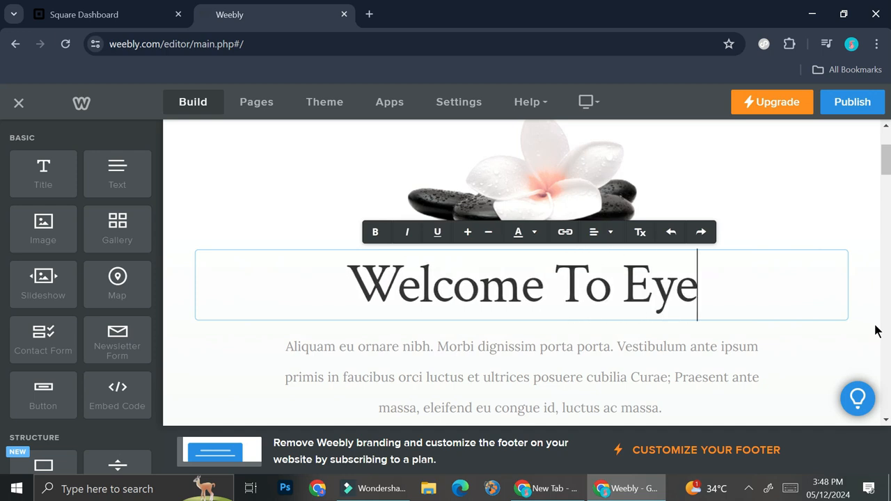
text(s of the)
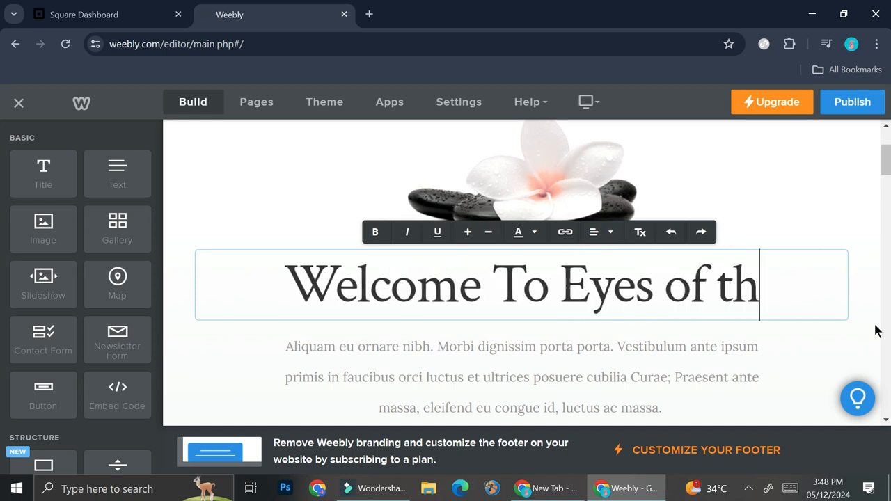
key(BackSpace)
key(BackSpace)
key(BackSpace)
text(The )
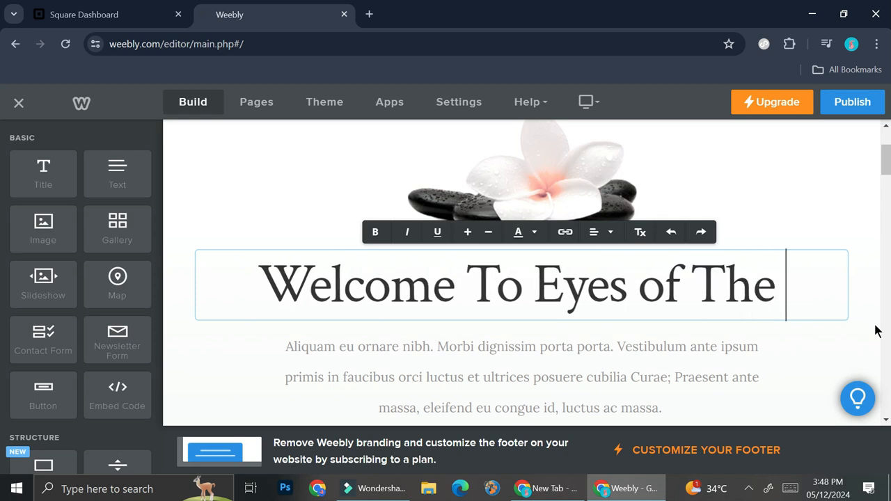
text(Moon)
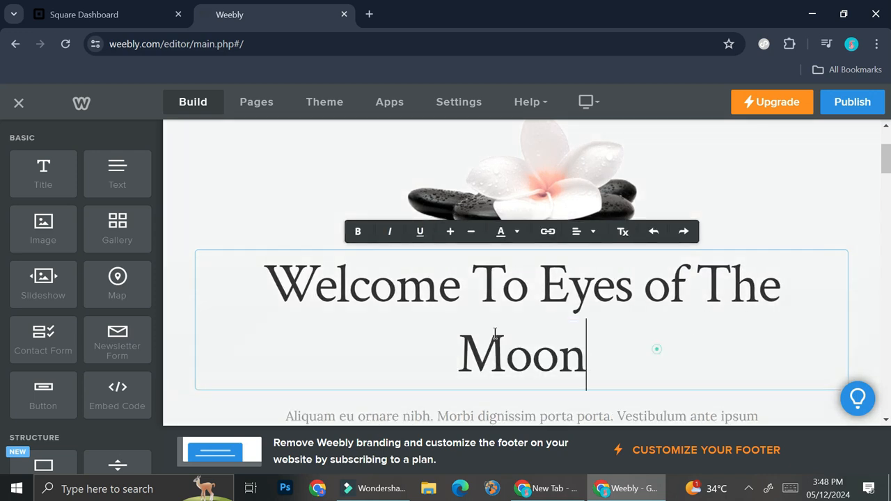
- Recolor the whole welcome headline, trying a pink shade before settling on dark blue
drag(656, 348, 185, 249)
click(509, 235)
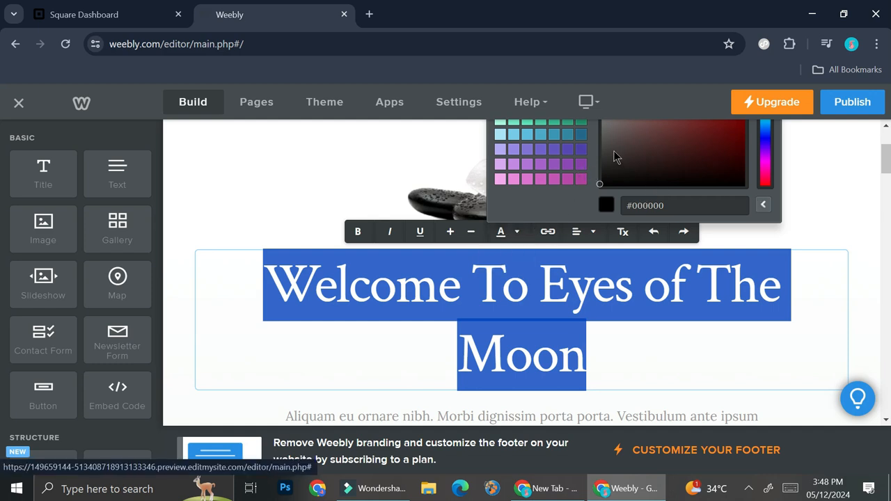
click(524, 181)
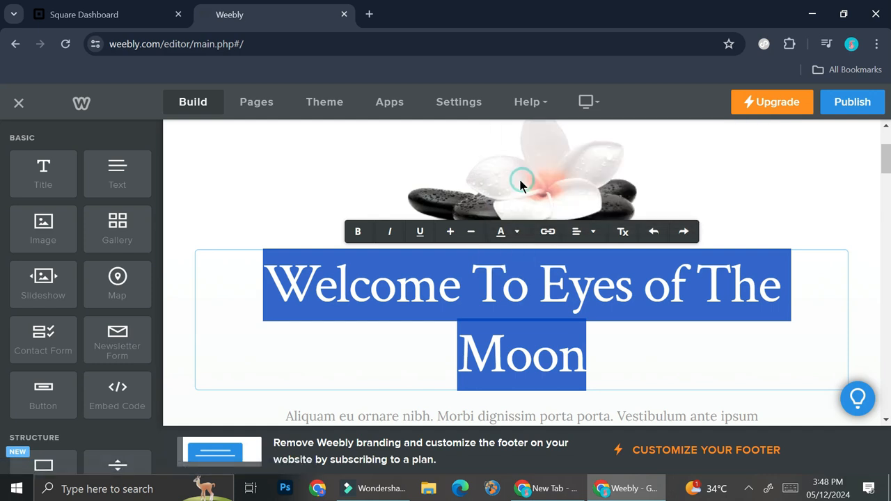
click(500, 232)
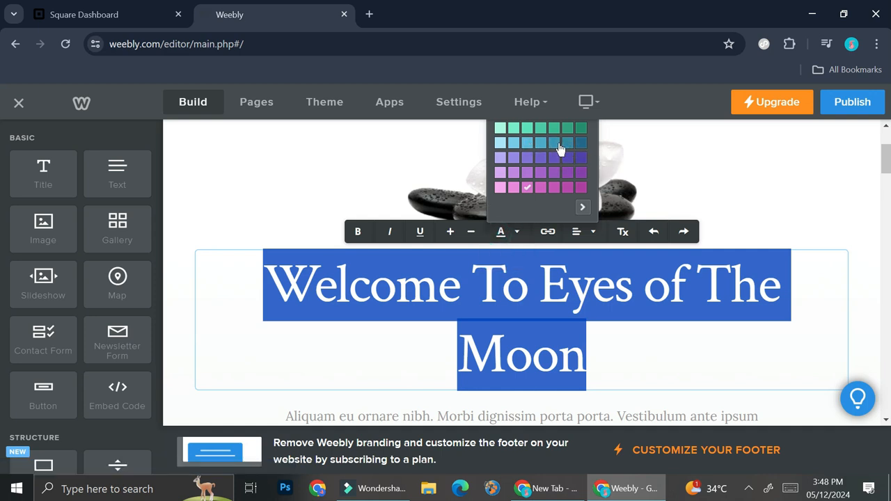
click(579, 146)
click(736, 191)
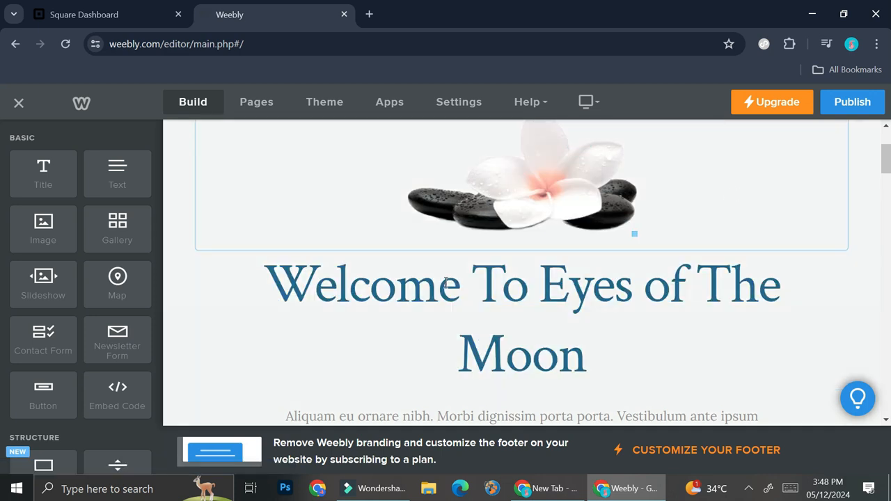
- Reduce the welcome headline's text size so it fits on one line, fine-tuning it with small increases
click(593, 347)
drag(625, 362, 517, 239)
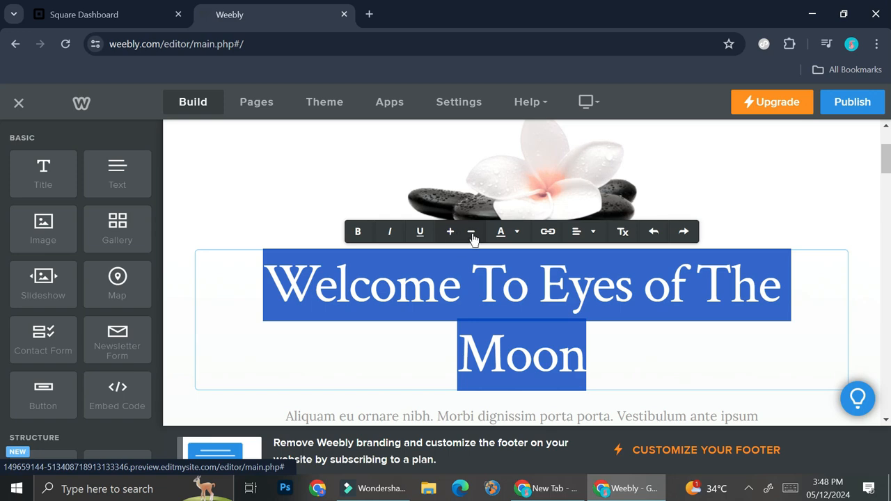
click(471, 232)
click(471, 233)
click(453, 232)
click(454, 233)
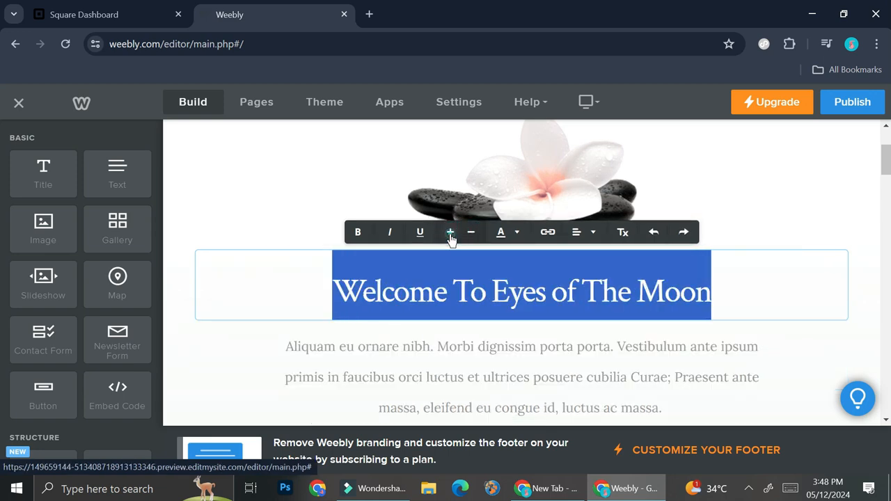
- Replace the "RESERVE A TIME" text on the welcome section's button with "SHOP NOW!"
click(721, 227)
scroll(555, 276, down, 3)
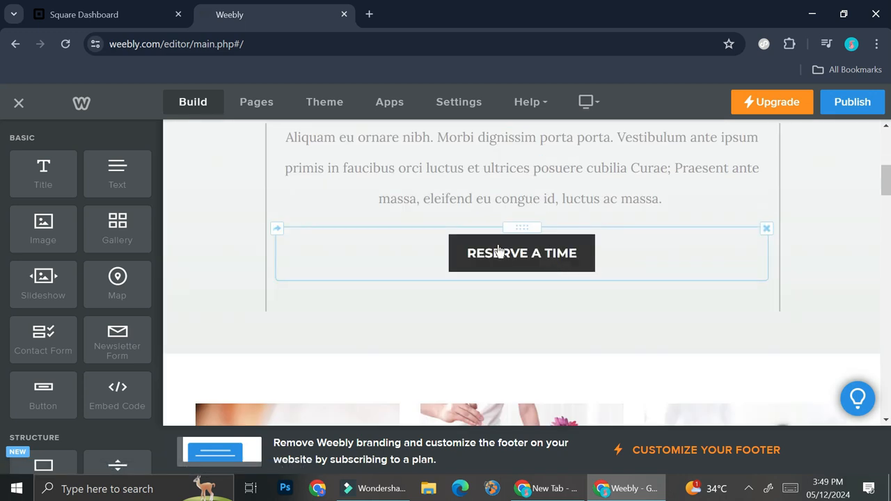
click(519, 259)
click(561, 235)
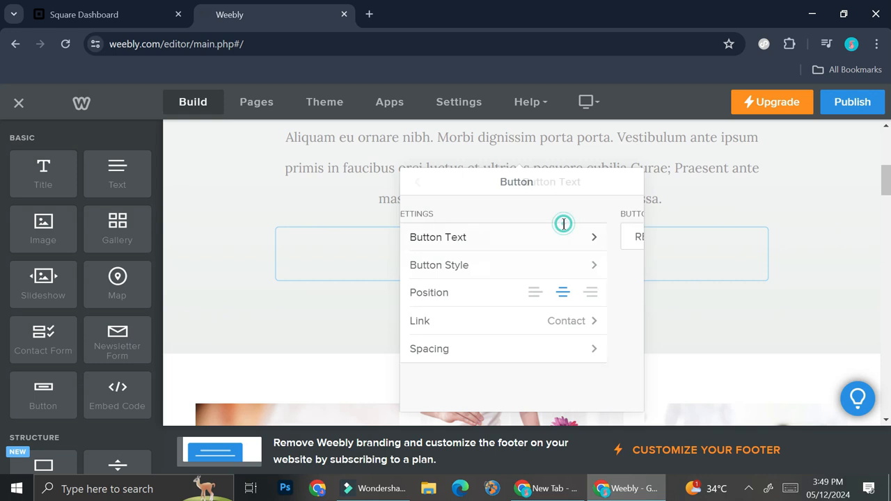
drag(536, 236, 397, 237)
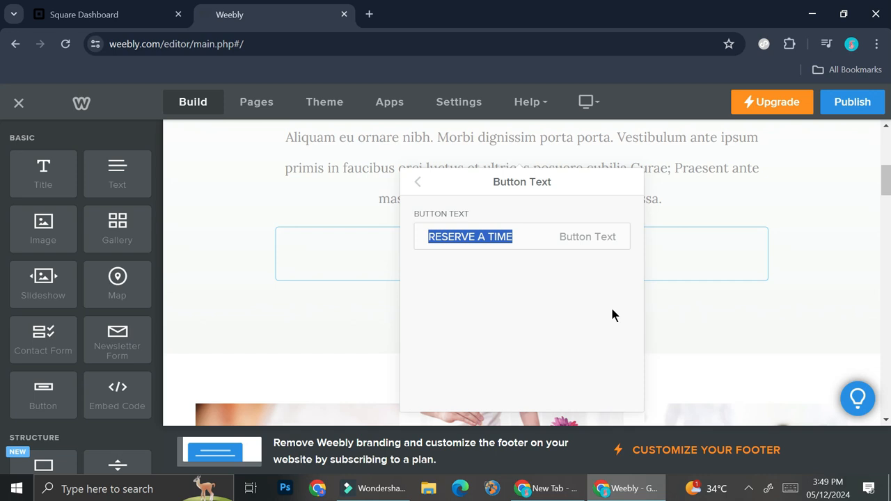
text(Sh)
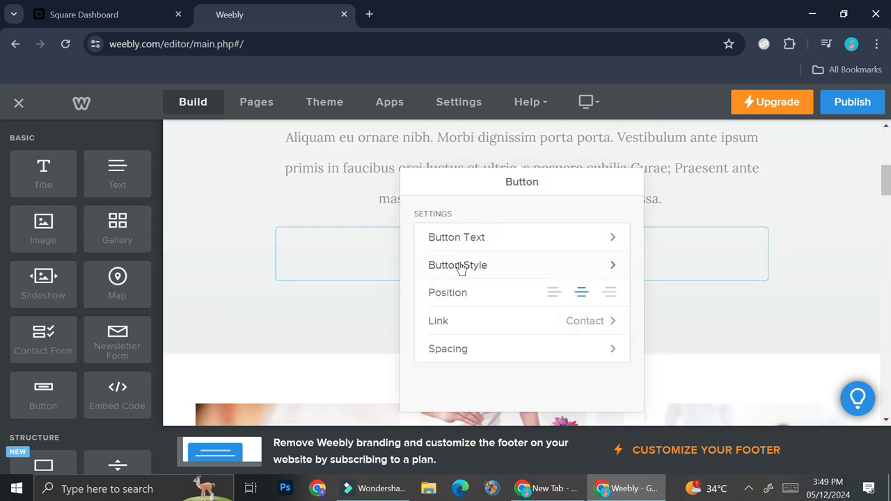
- Compare the available button styles and apply the large filled dark style to the welcome button
click(459, 264)
scroll(524, 332, down, 1)
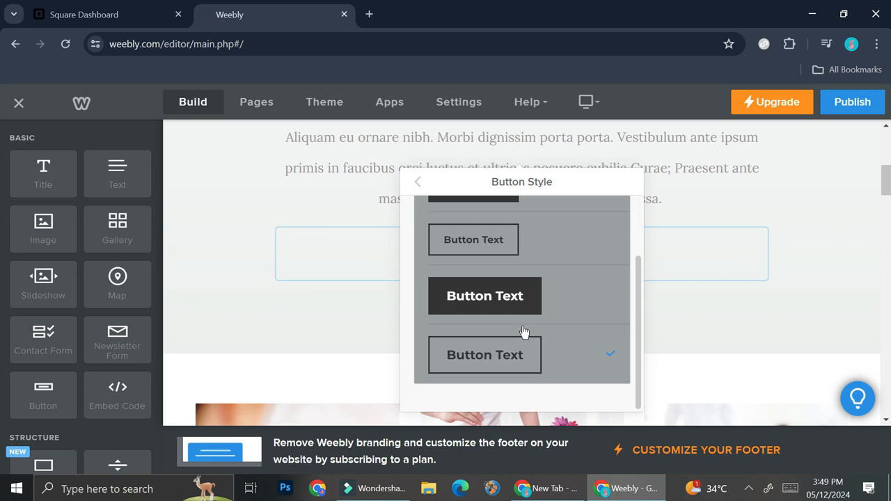
scroll(523, 329, up, 2)
scroll(499, 343, down, 1)
click(513, 293)
click(419, 184)
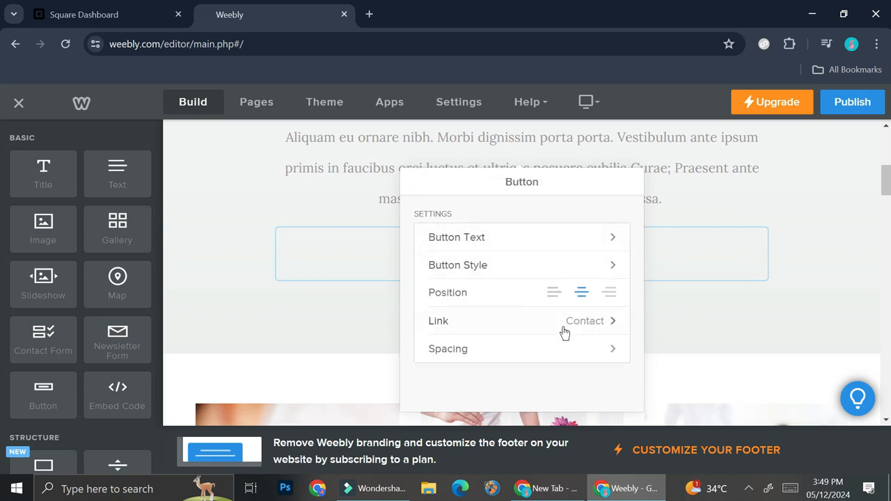
- Unlink the welcome button from the Contact page, switch its link type to Product Page, and close the button settings
click(596, 325)
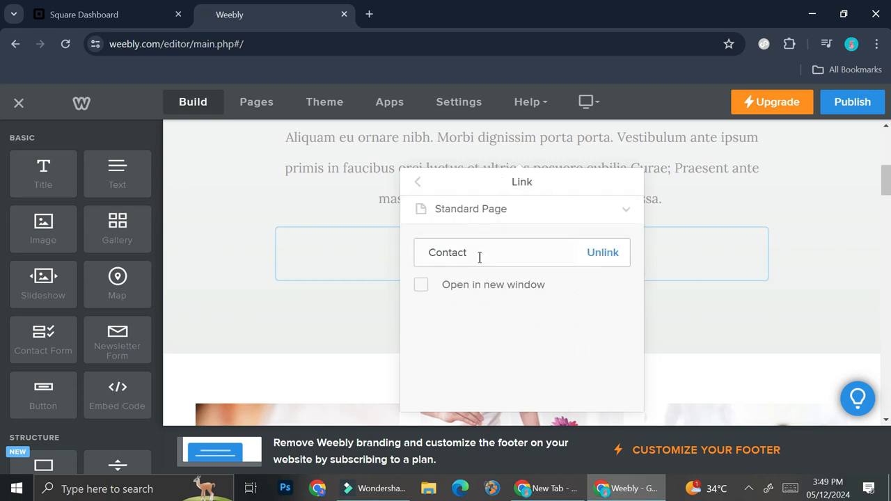
click(599, 253)
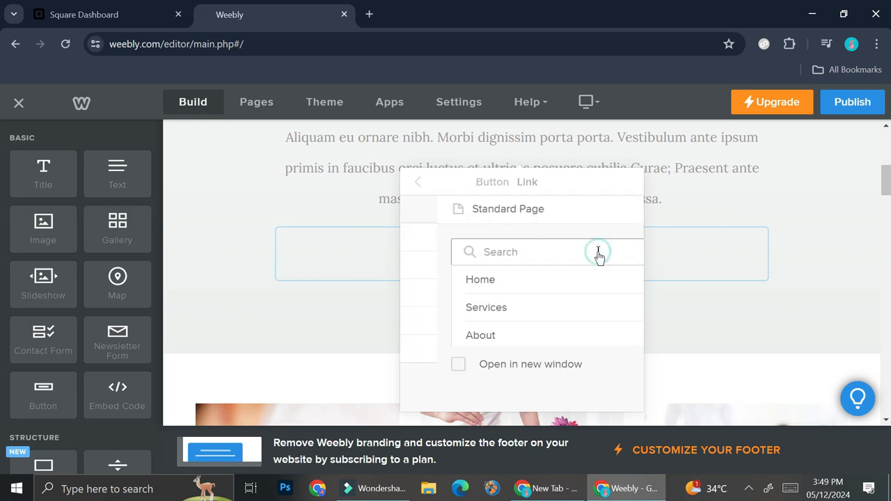
click(551, 320)
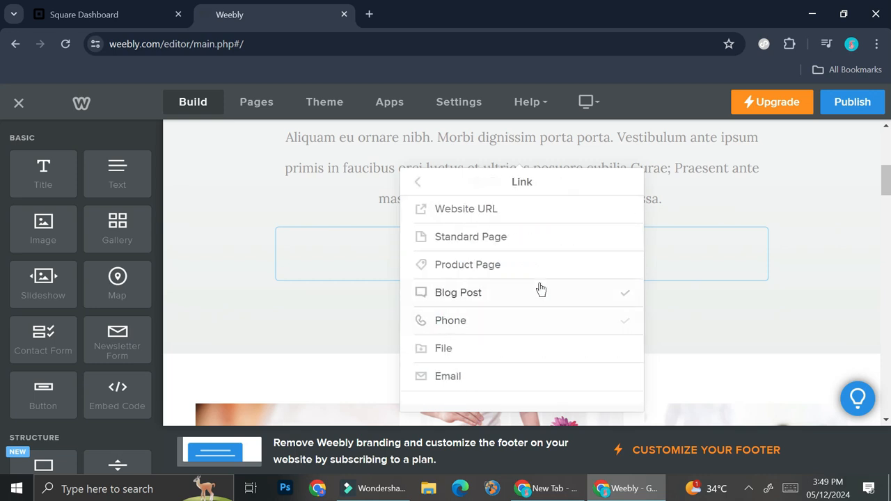
click(510, 271)
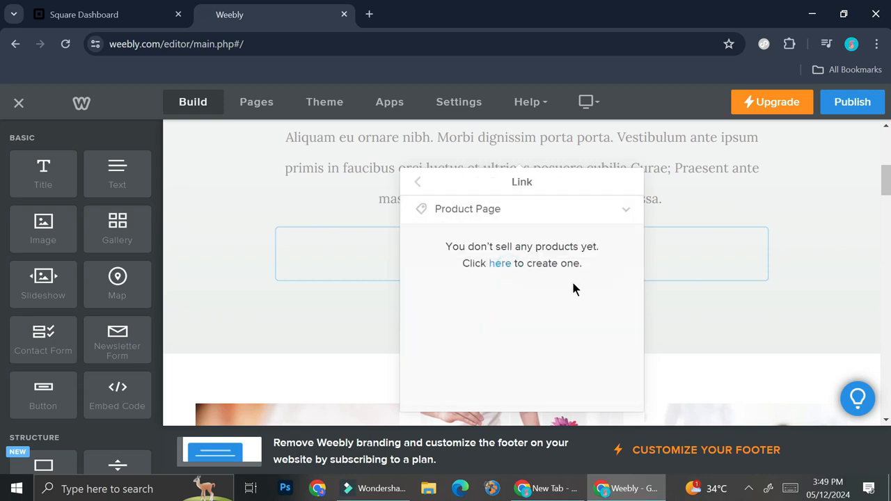
click(416, 184)
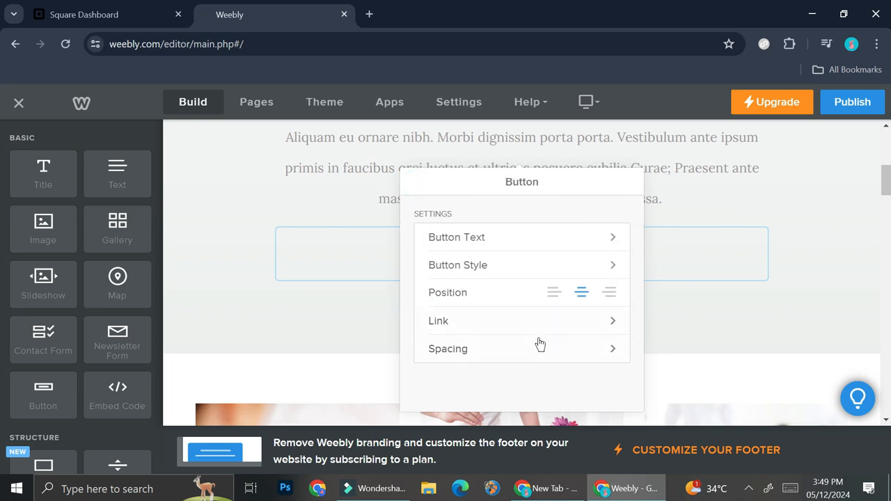
click(692, 272)
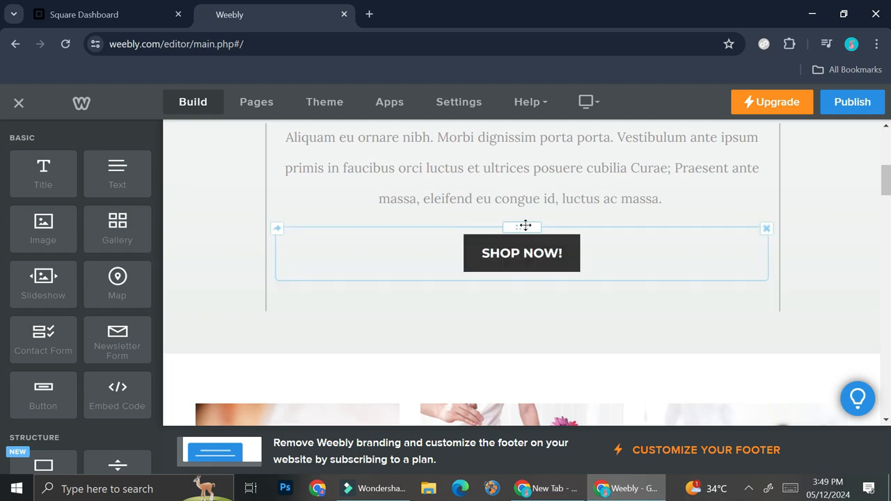
- Try to move the "SHOP NOW!" button slightly higher within the welcome section
drag(526, 224, 547, 199)
scroll(602, 291, up, 1)
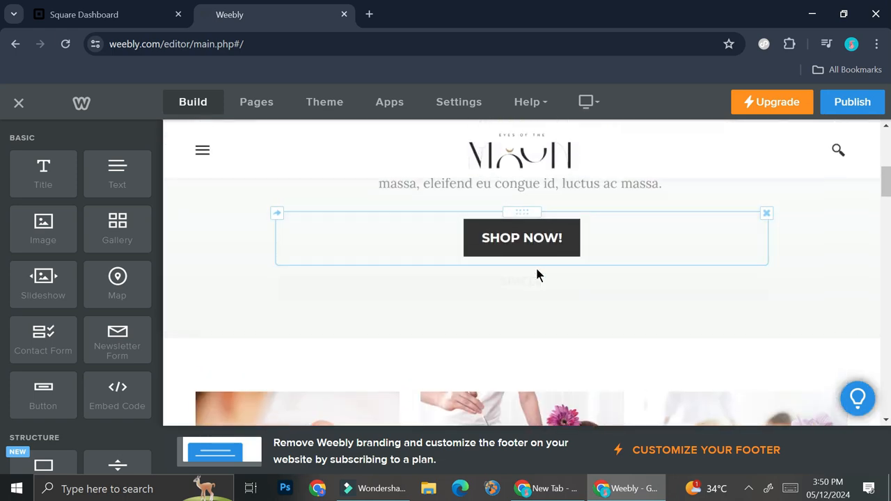
- Examine the three treatment columns, including the facial massage column's image settings and title text, and the section below them
scroll(527, 265, down, 6)
scroll(618, 259, up, 3)
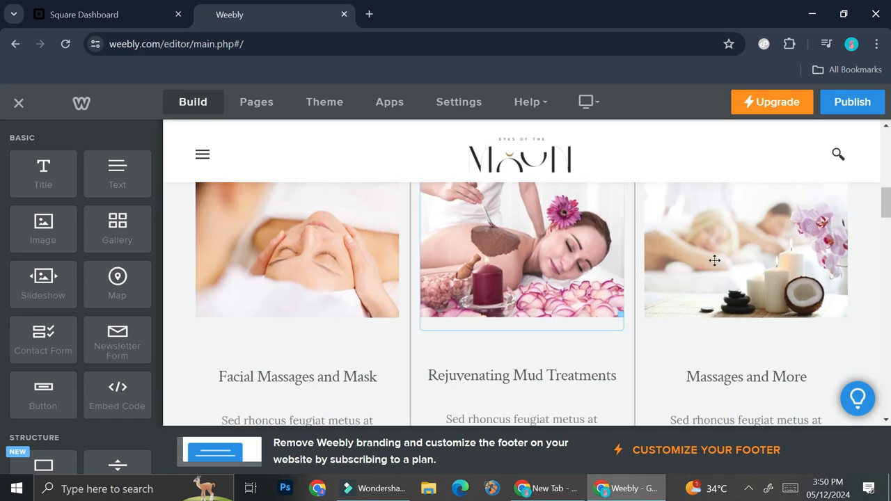
scroll(480, 267, down, 2)
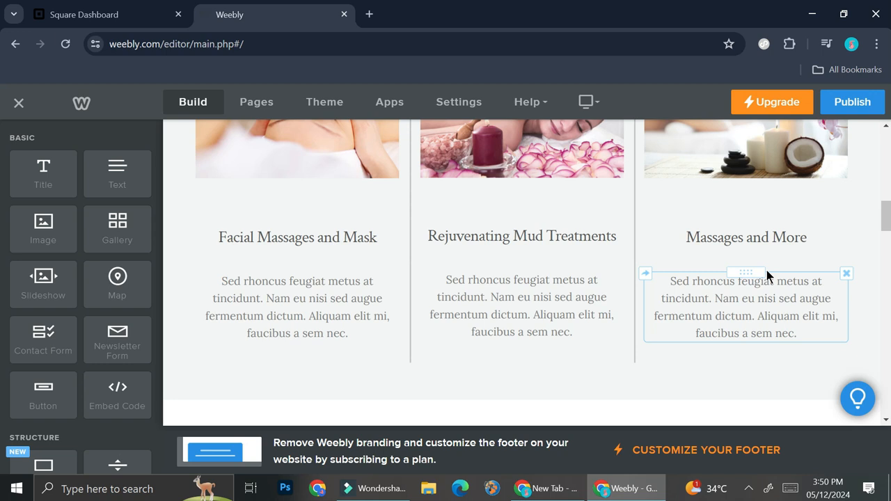
click(310, 142)
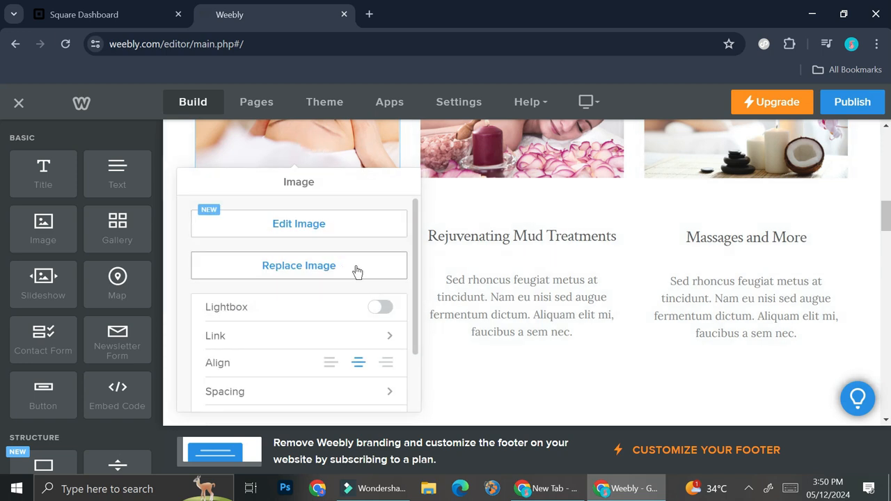
click(515, 263)
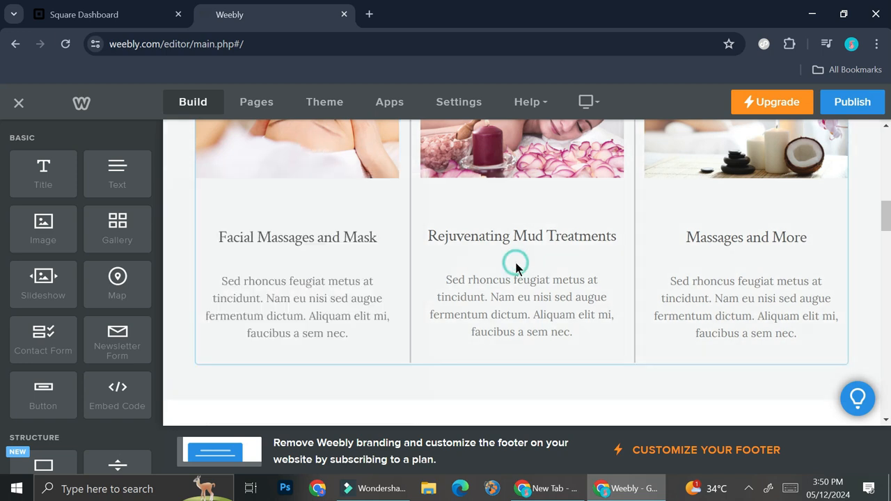
click(292, 238)
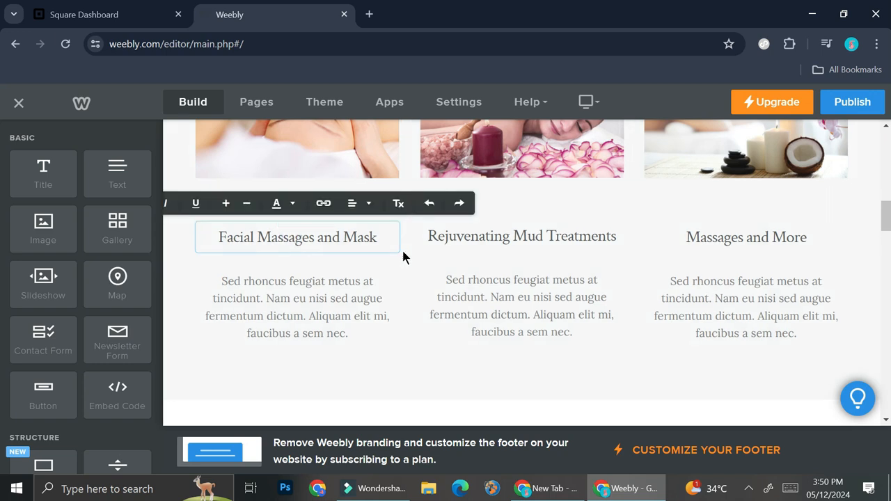
triple_click(383, 237)
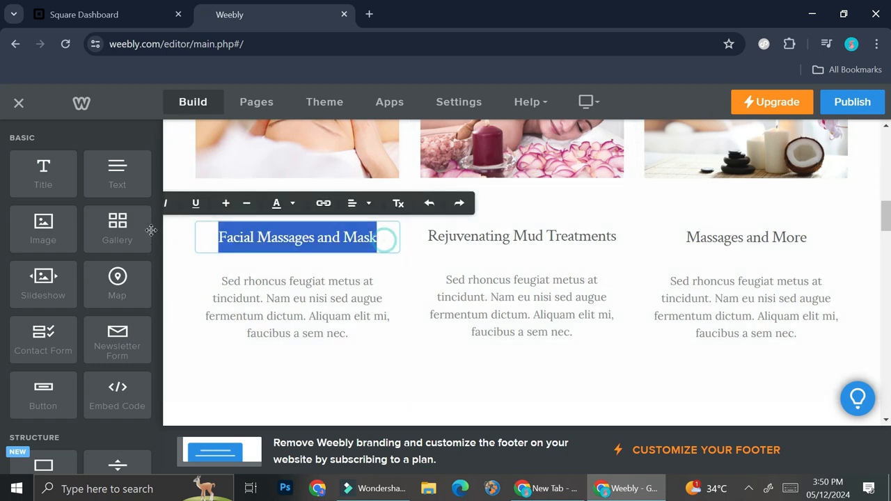
click(345, 301)
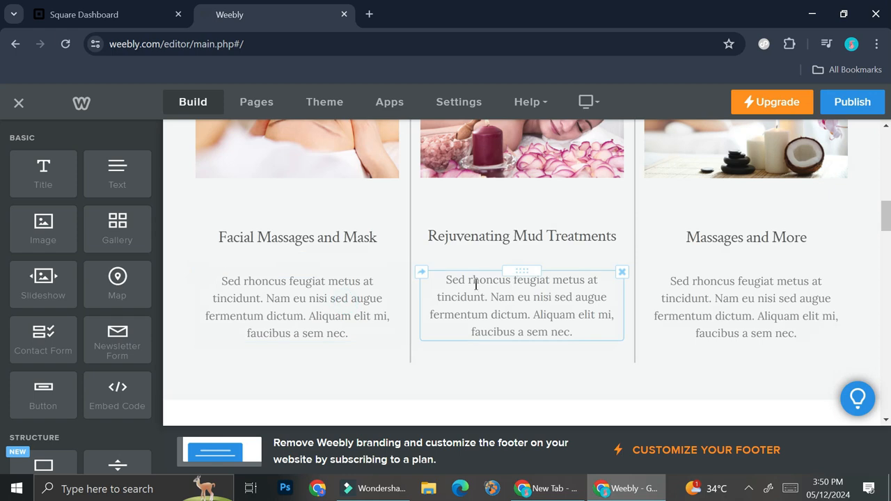
scroll(474, 287, down, 3)
scroll(473, 288, down, 3)
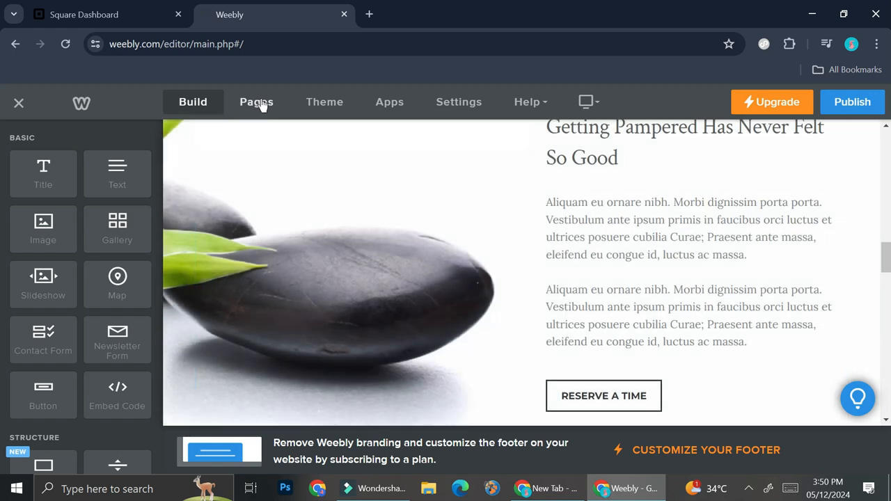
- Open the Services page and look through its massage and aroma therapy content and prices
click(258, 101)
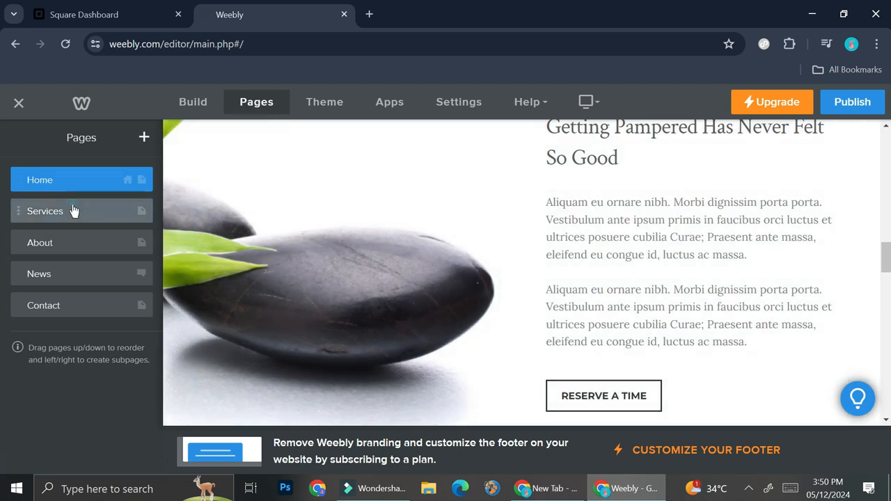
click(72, 209)
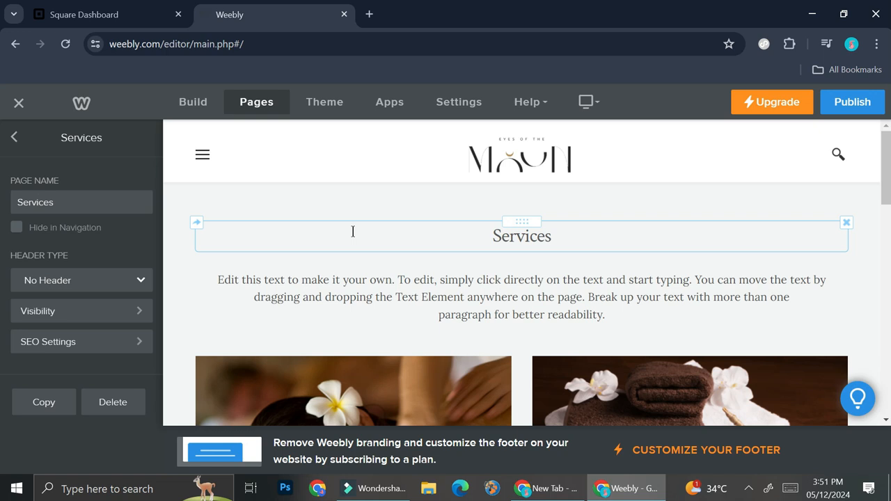
scroll(362, 233, down, 4)
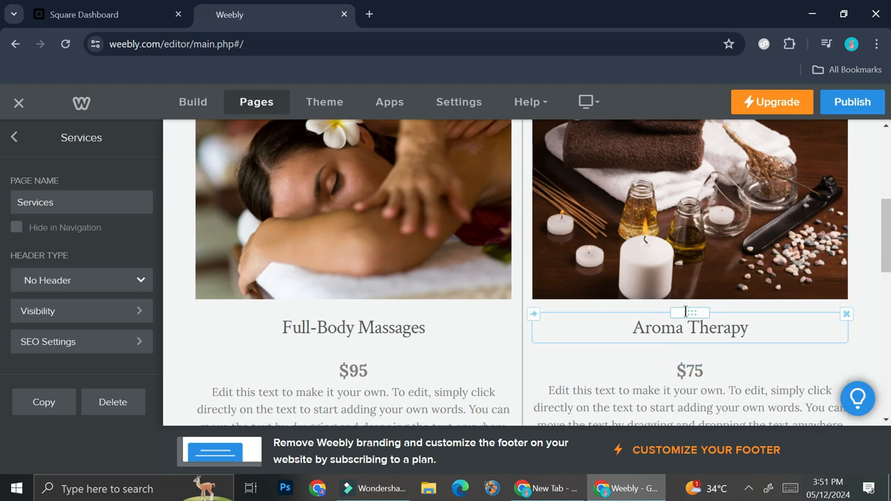
scroll(668, 306, down, 2)
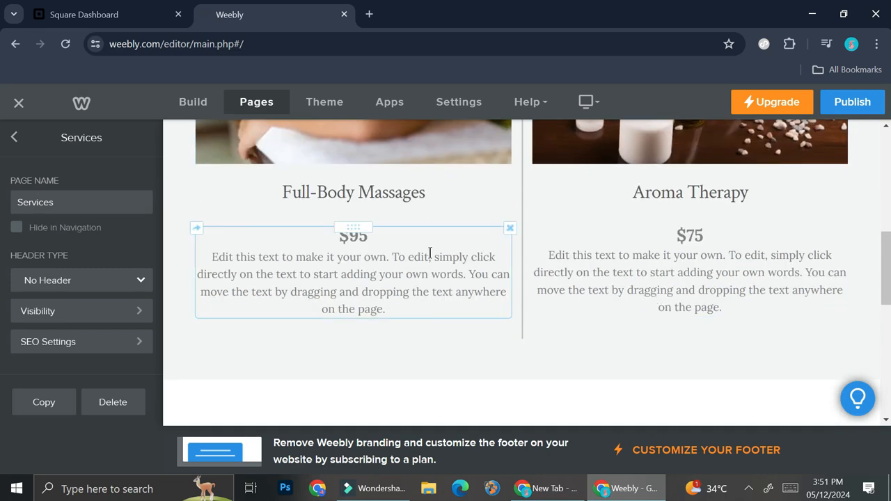
- Switch the theme to its Dark variation and browse the theme gallery without choosing a different theme
click(324, 103)
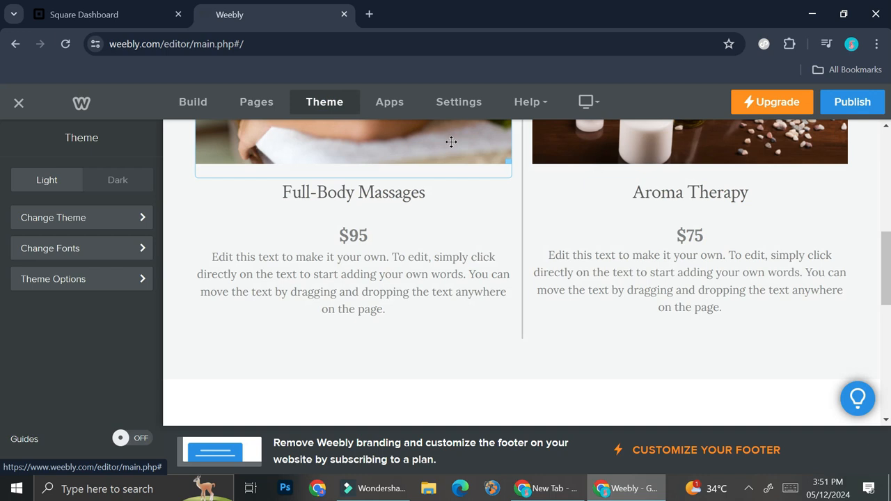
click(129, 185)
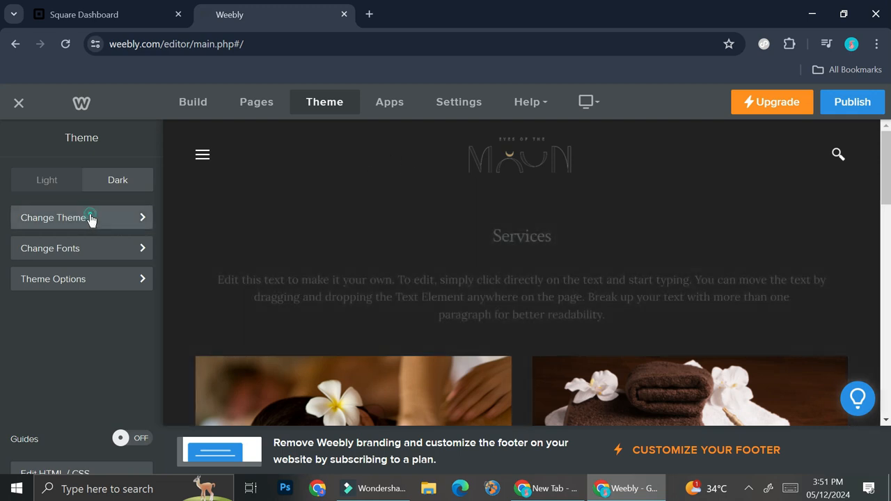
click(90, 217)
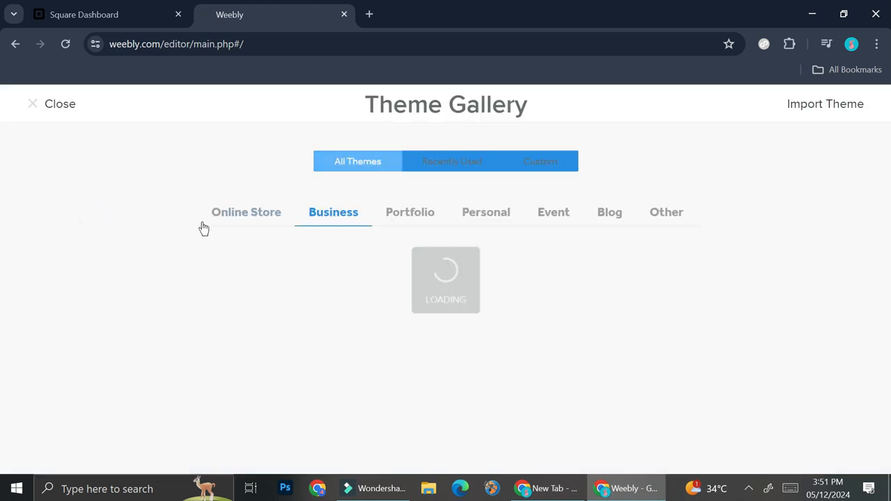
scroll(486, 251, down, 10)
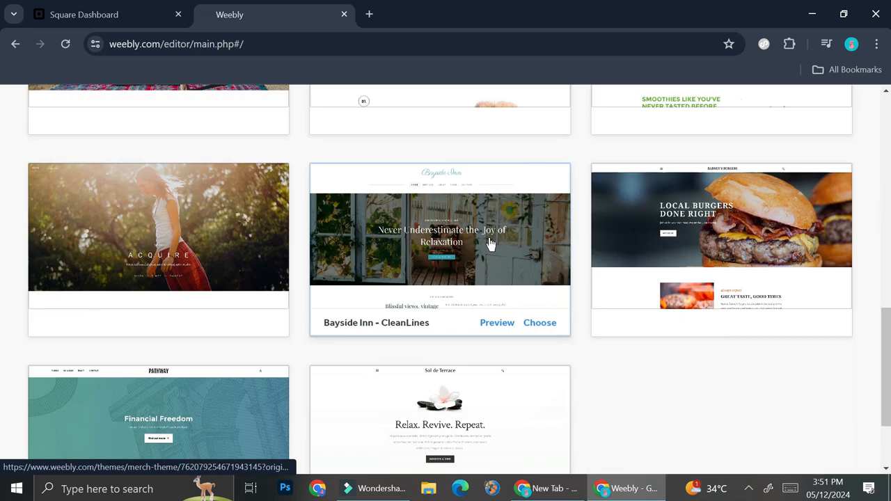
scroll(492, 242, down, 2)
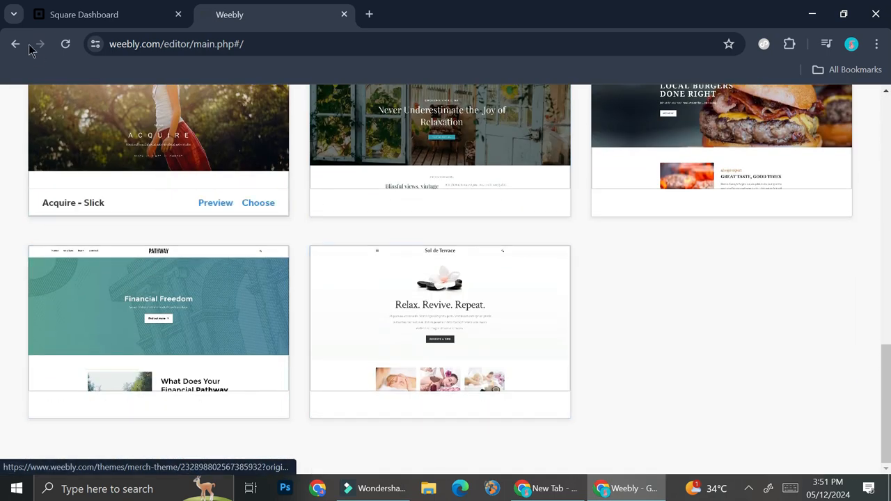
click(15, 46)
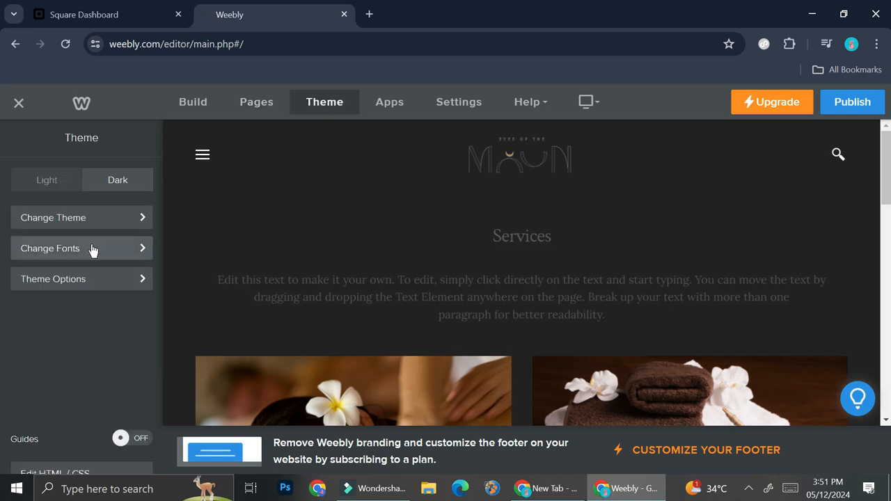
- Review which text elements the font design options cover, and switch the theme back to its Light variation
click(94, 249)
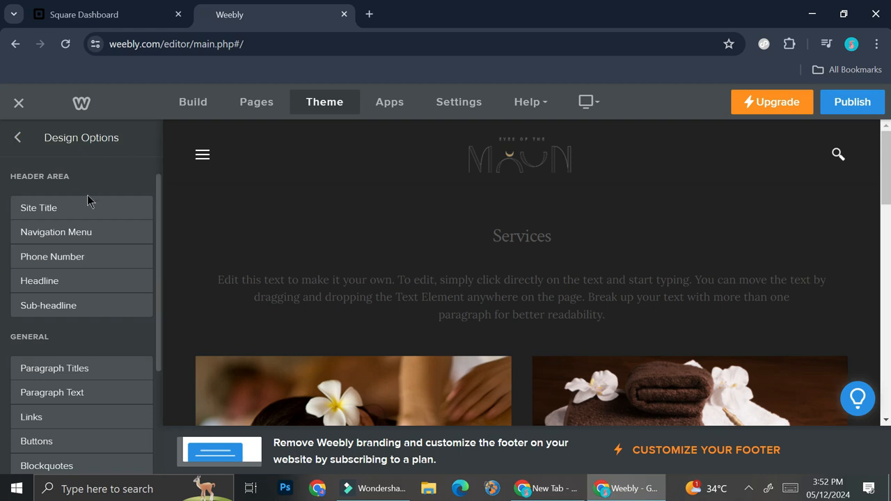
scroll(45, 231, down, 1)
scroll(45, 236, down, 2)
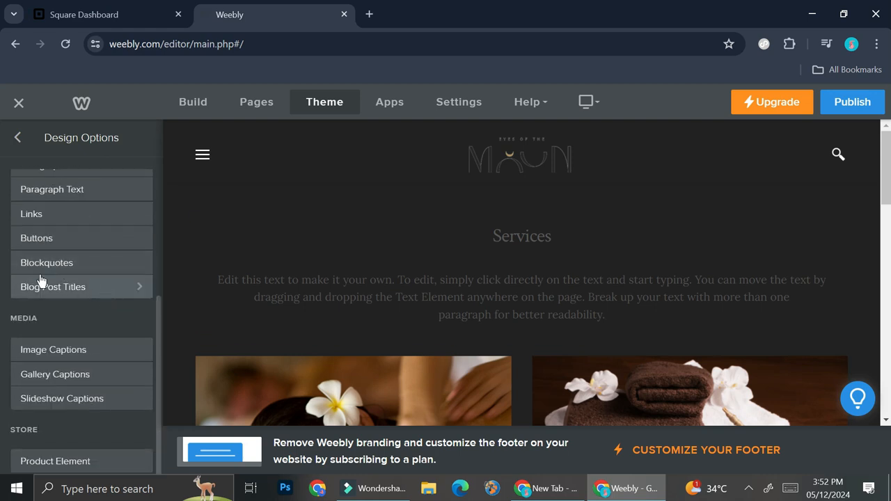
scroll(104, 331, up, 3)
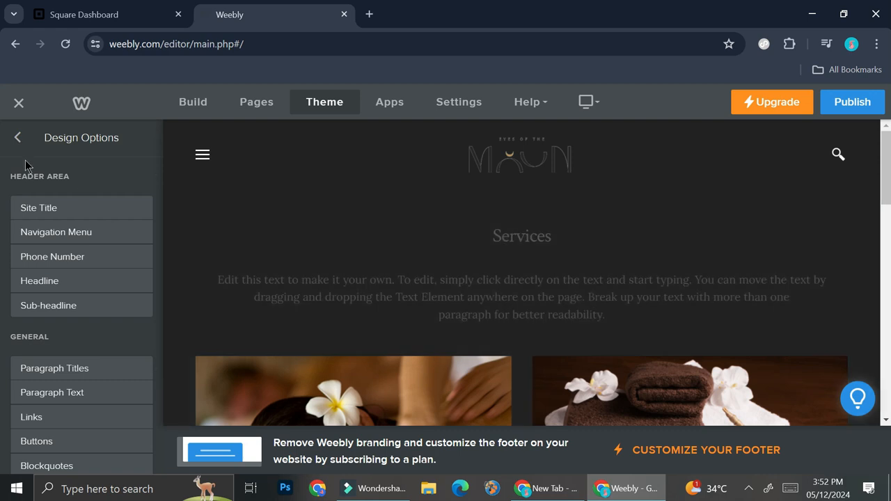
click(18, 137)
click(46, 176)
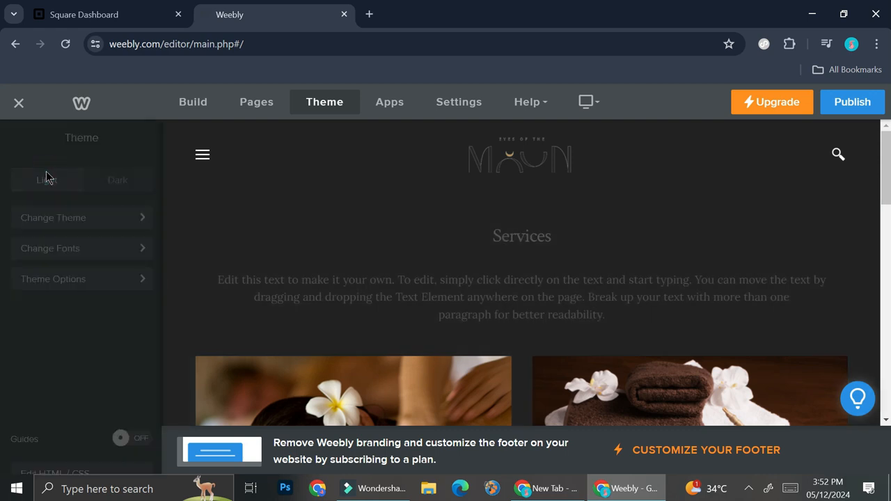
- Open the App Center and look through its app categories and the recommended apps below them
click(397, 103)
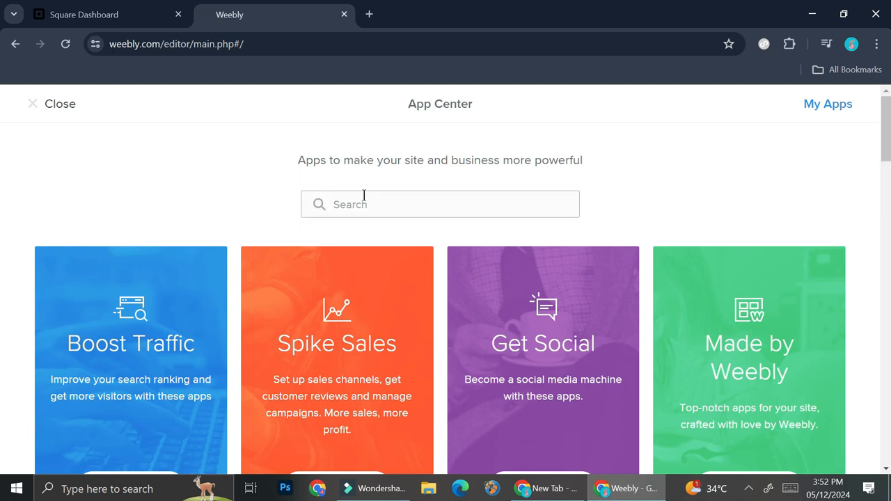
scroll(363, 196, down, 1)
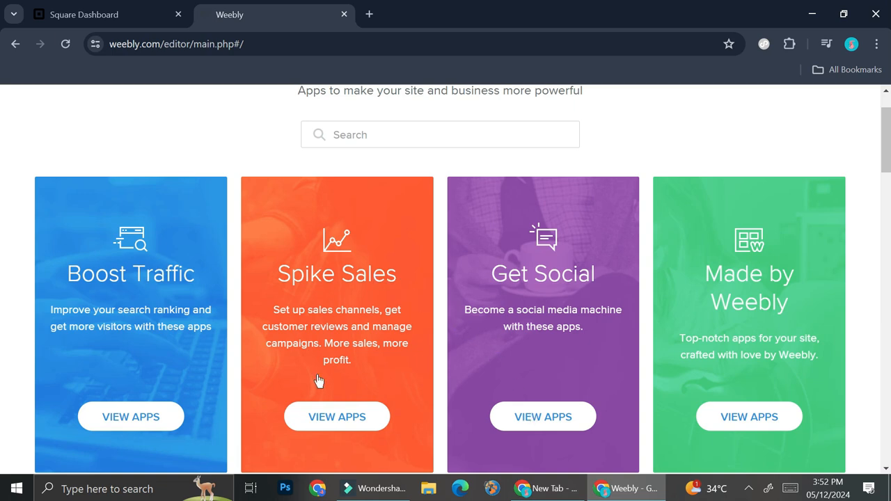
scroll(571, 299, down, 2)
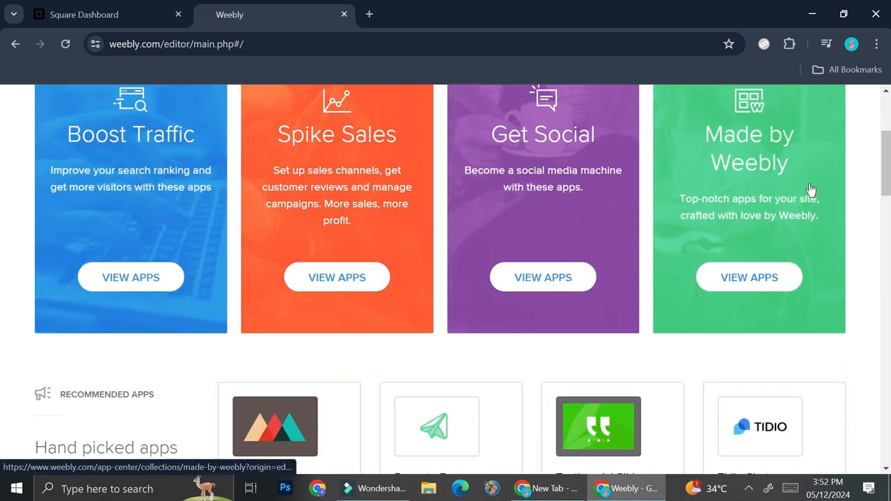
scroll(751, 202, down, 1)
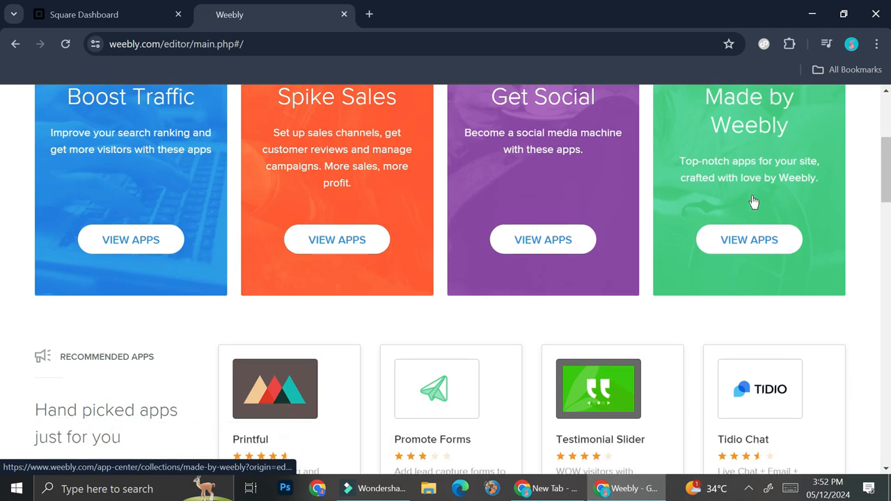
scroll(751, 201, down, 1)
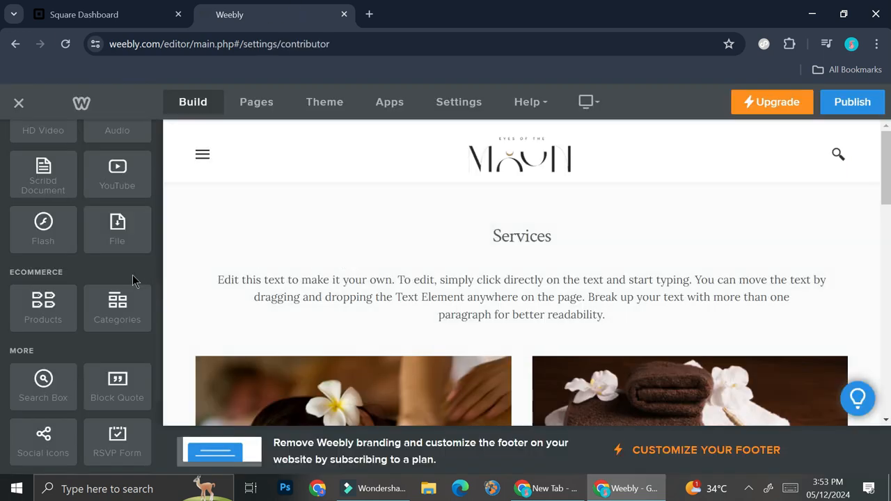
- Review the available build elements, from the structure, media and ecommerce groups through to the installed apps
scroll(133, 285, down, 1)
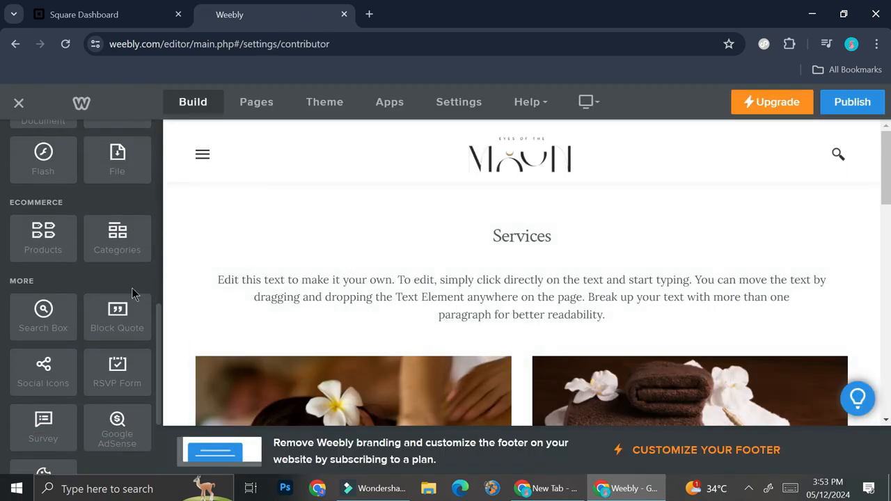
scroll(132, 292, up, 4)
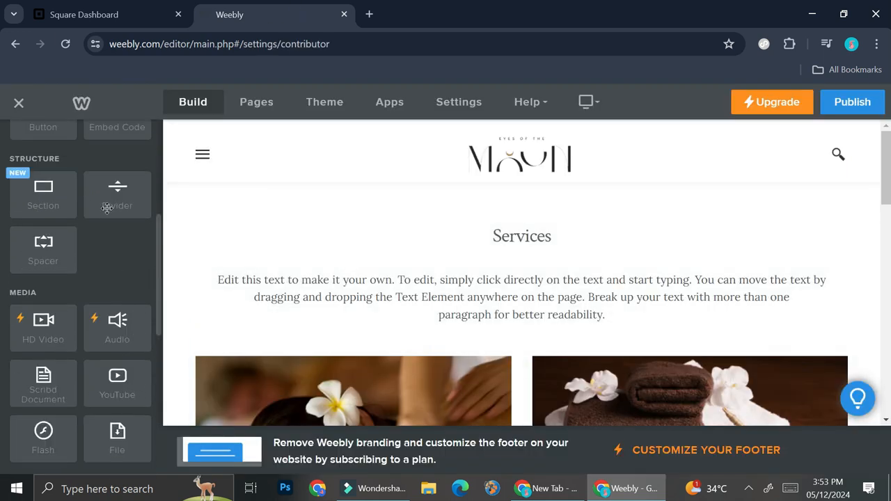
scroll(106, 223, down, 1)
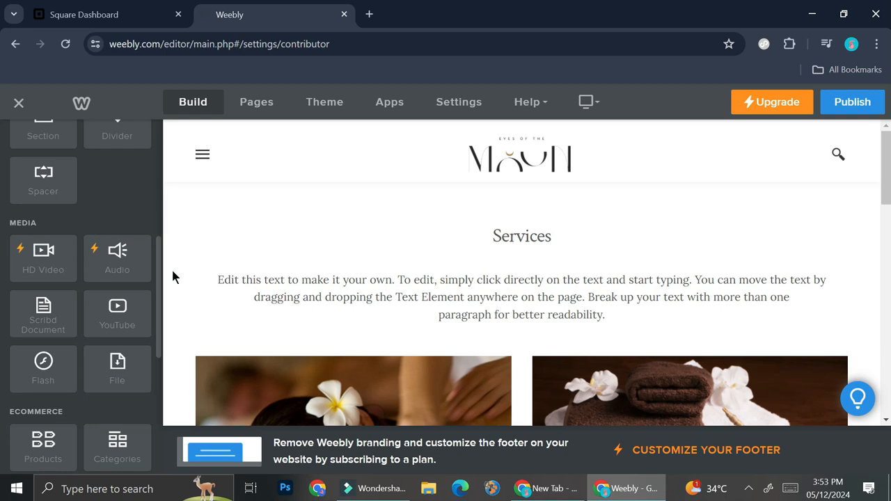
scroll(137, 271, down, 2)
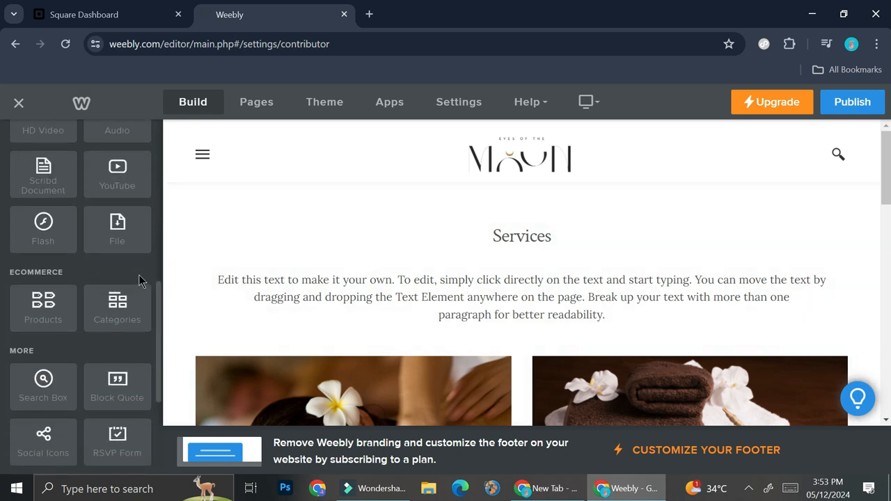
scroll(139, 278, down, 1)
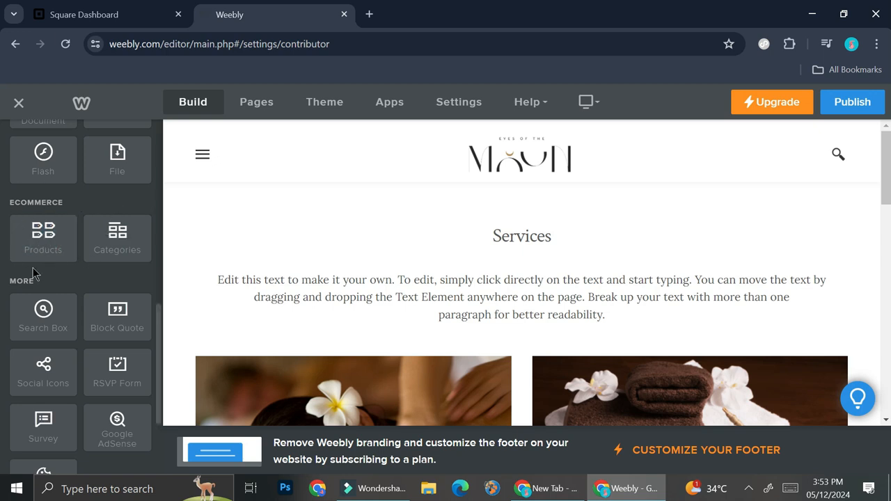
scroll(120, 271, down, 2)
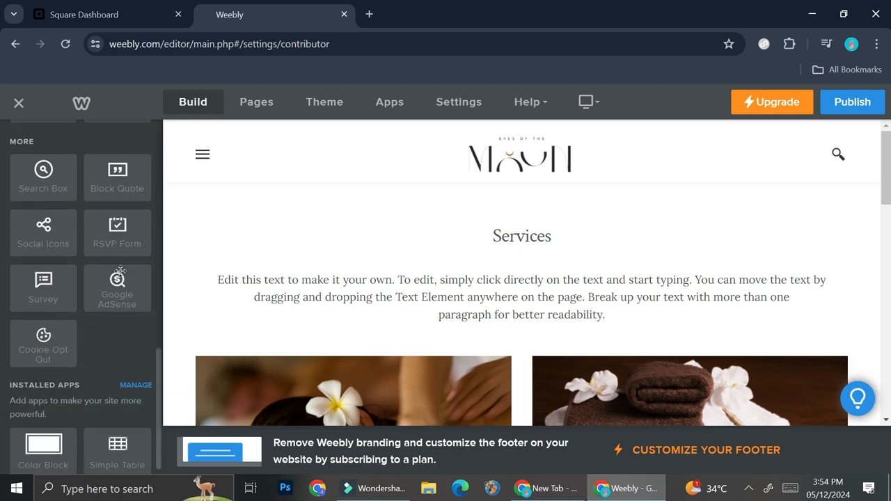
scroll(119, 308, down, 1)
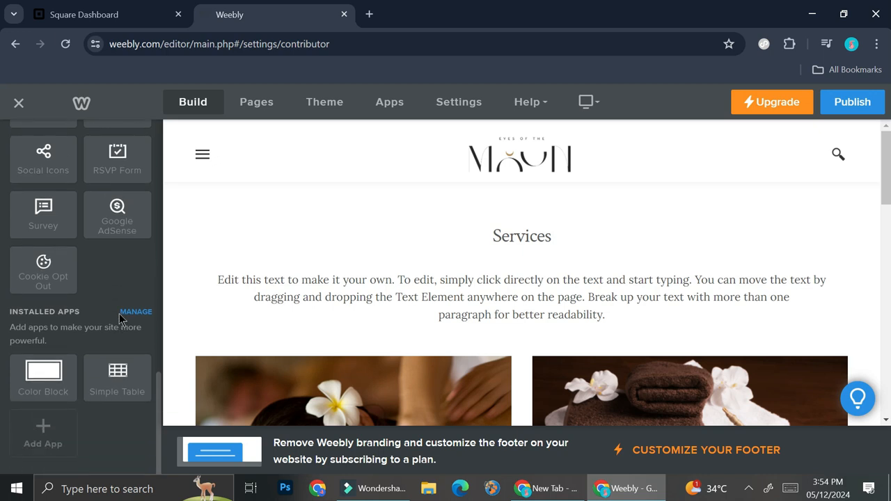